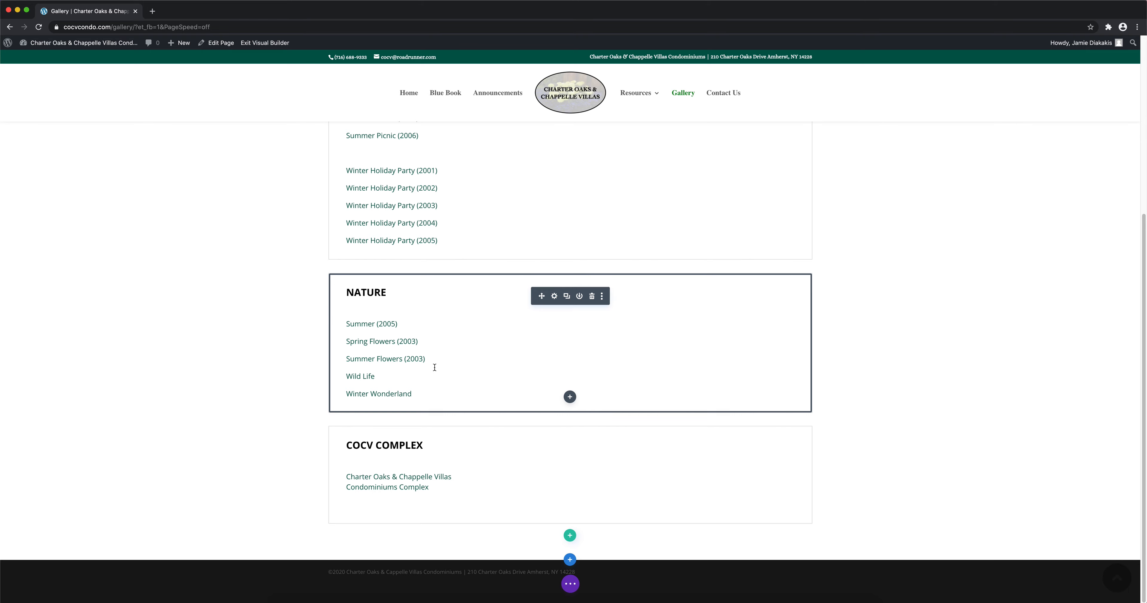
Duplicate the COCV COMPLEX blurb at the end of the Photo Gallery page.
scroll(379, 370, up, 5)
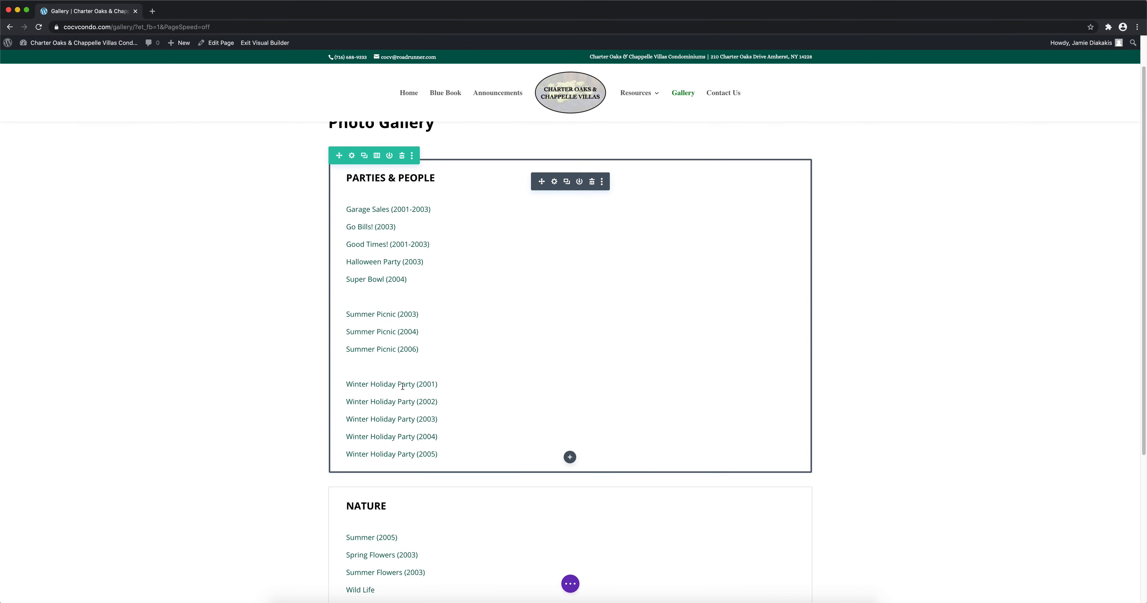
scroll(403, 386, down, 2)
scroll(403, 386, up, 3)
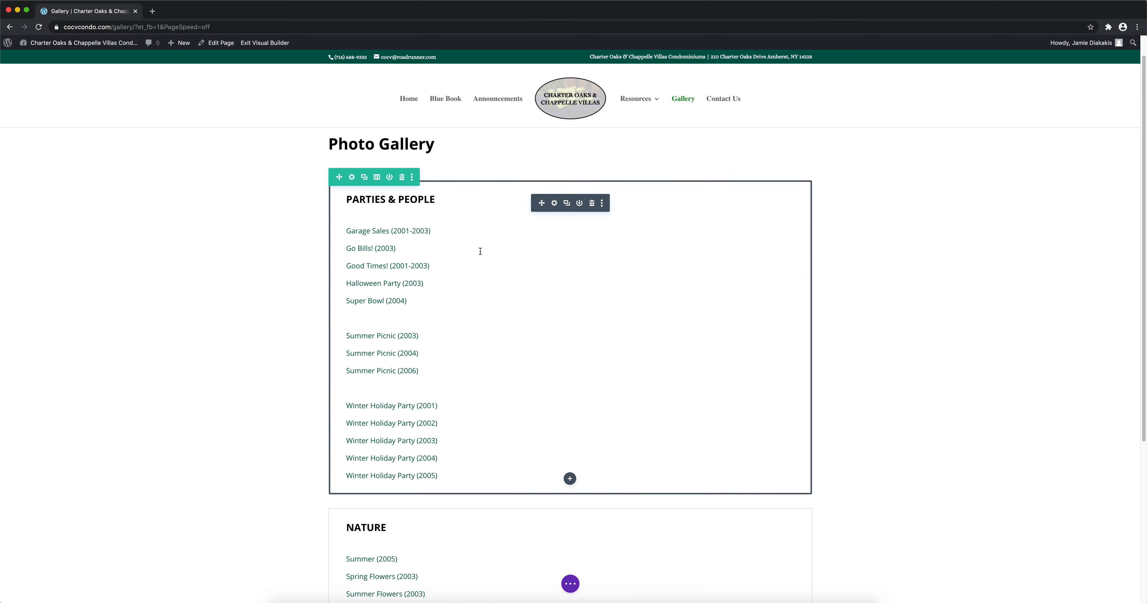
scroll(480, 251, down, 5)
mouse_move(536, 463)
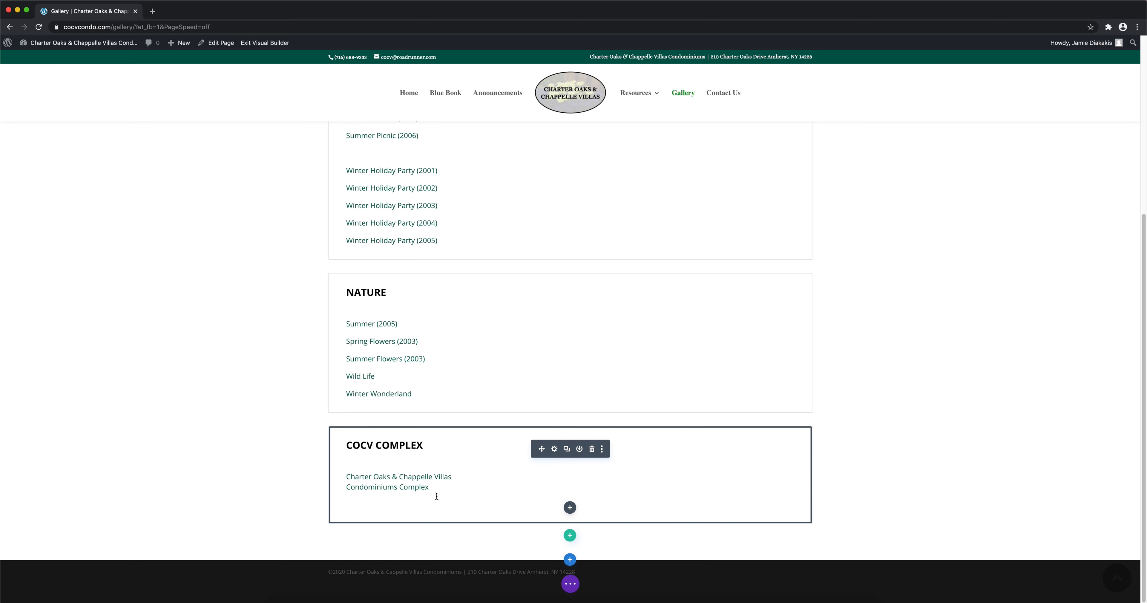
click(566, 452)
scroll(564, 448, down, 3)
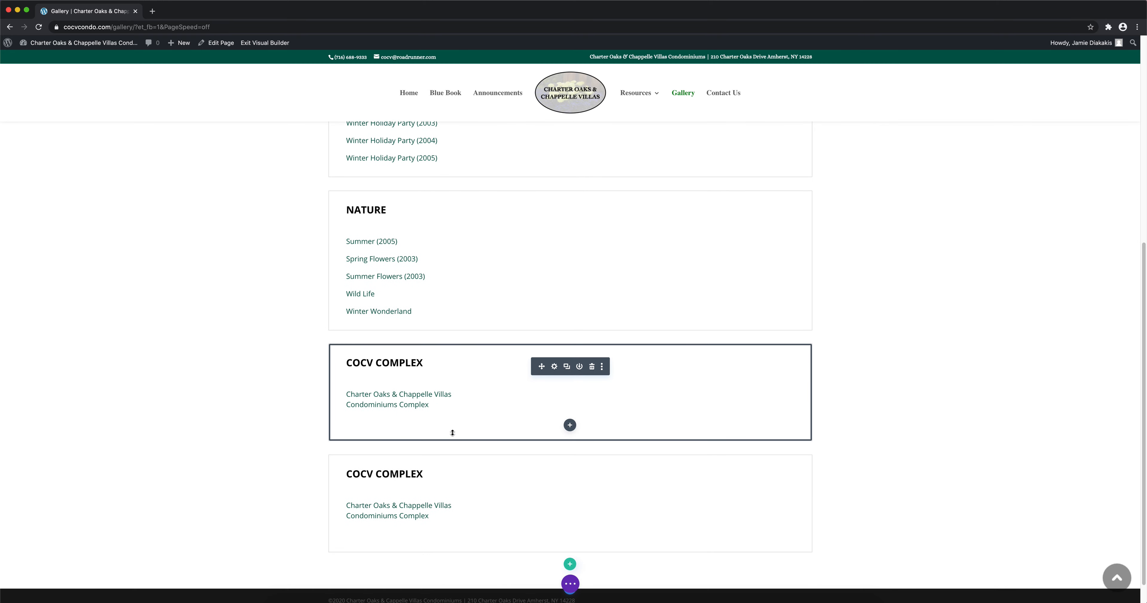
scroll(447, 429, down, 1)
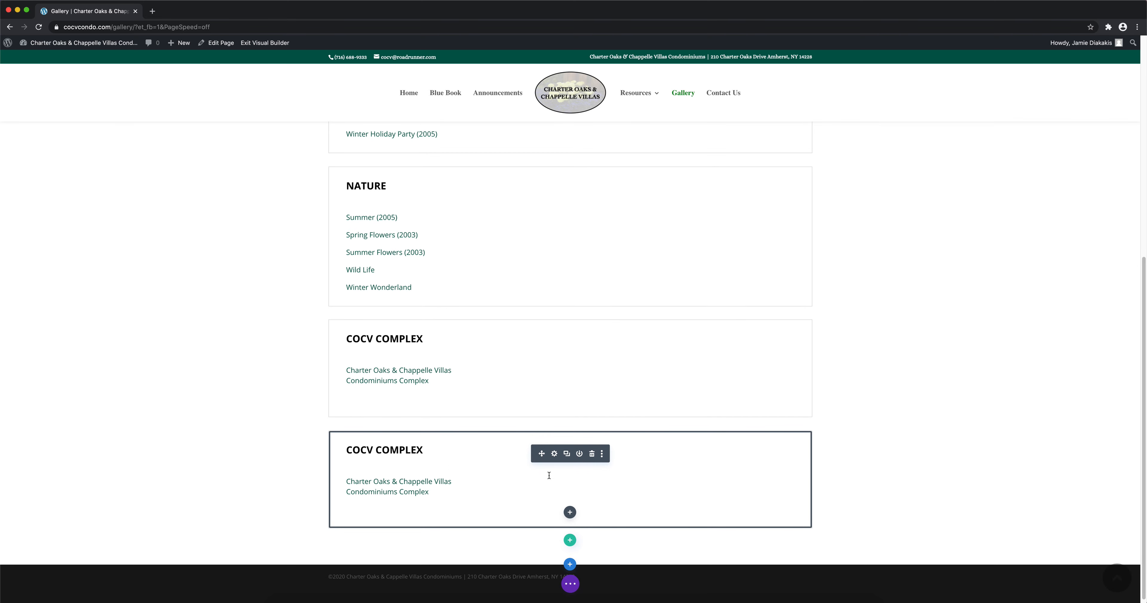
Open the duplicated blurb's settings, shrink the dialog and place it beside the content, and show the body in the visual editor.
click(554, 453)
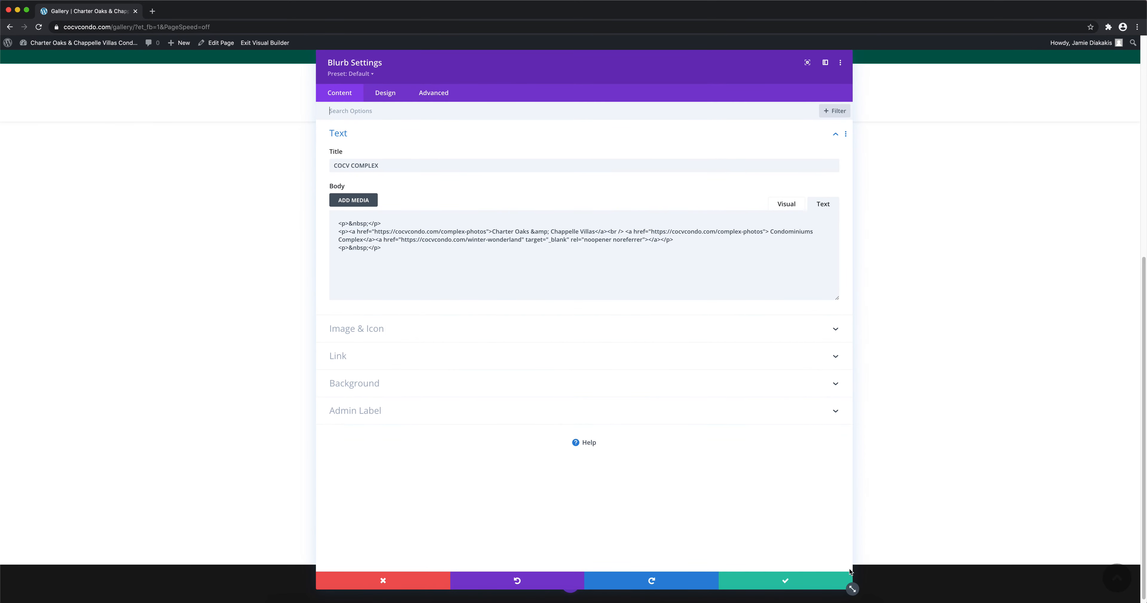
drag(851, 588, 634, 425)
drag(514, 67, 154, 67)
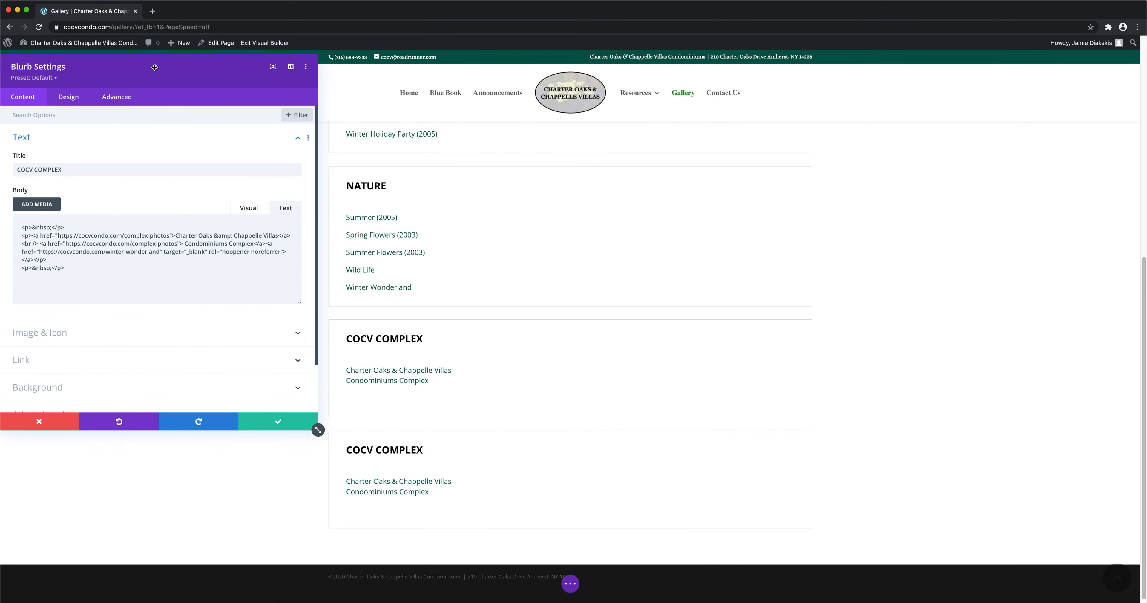
click(259, 209)
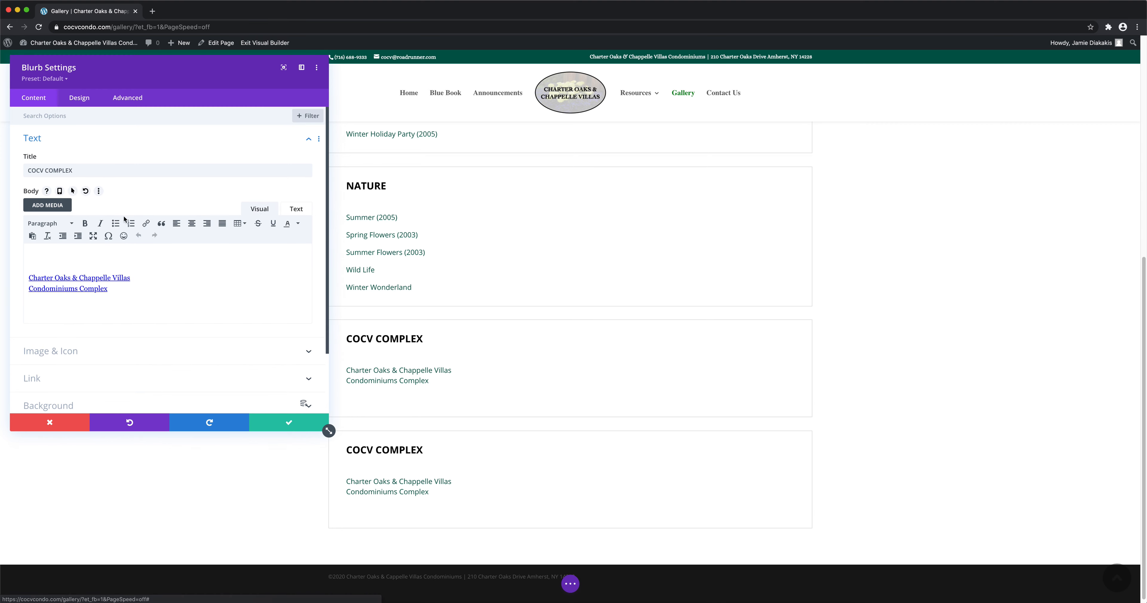
Retitle the duplicated COCV COMPLEX blurb as "Backyard Bash" and save its settings.
drag(79, 171, 13, 174)
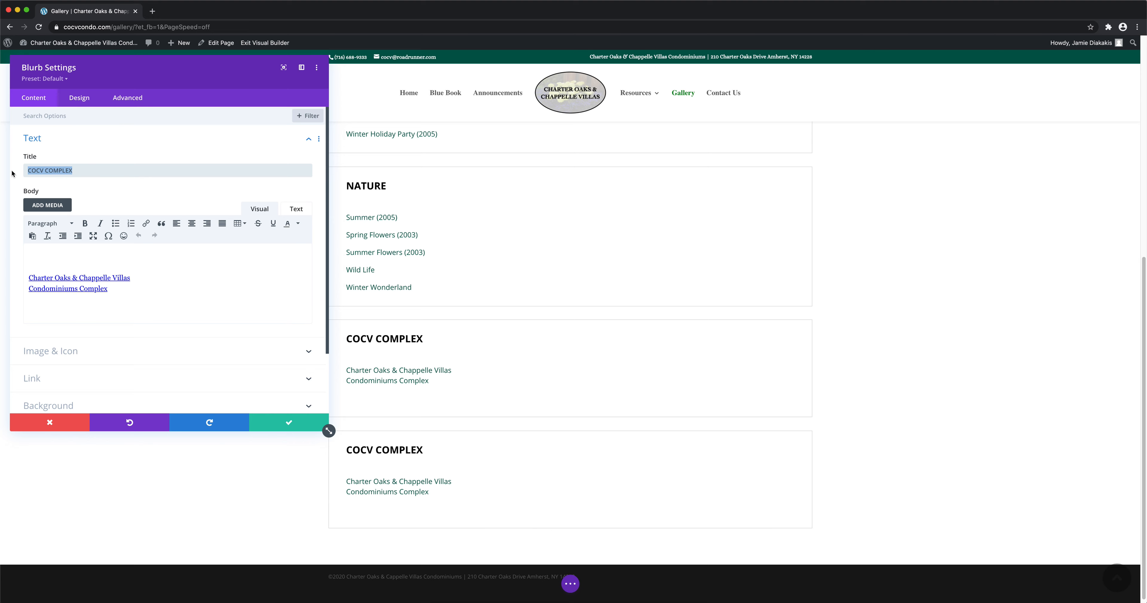
text(BACKY)
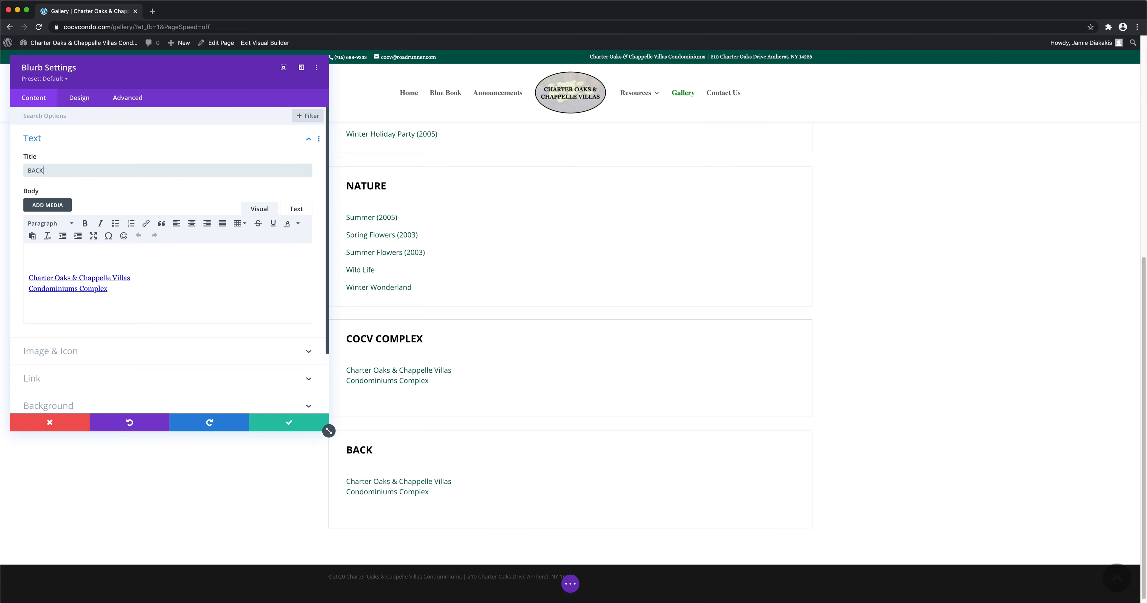
key(BackSpace)
key(BackSpace)
key(BackSpace)
key(BackSpace)
text(ackyra)
key(BackSpace)
key(BackSpace)
text(ard Bash)
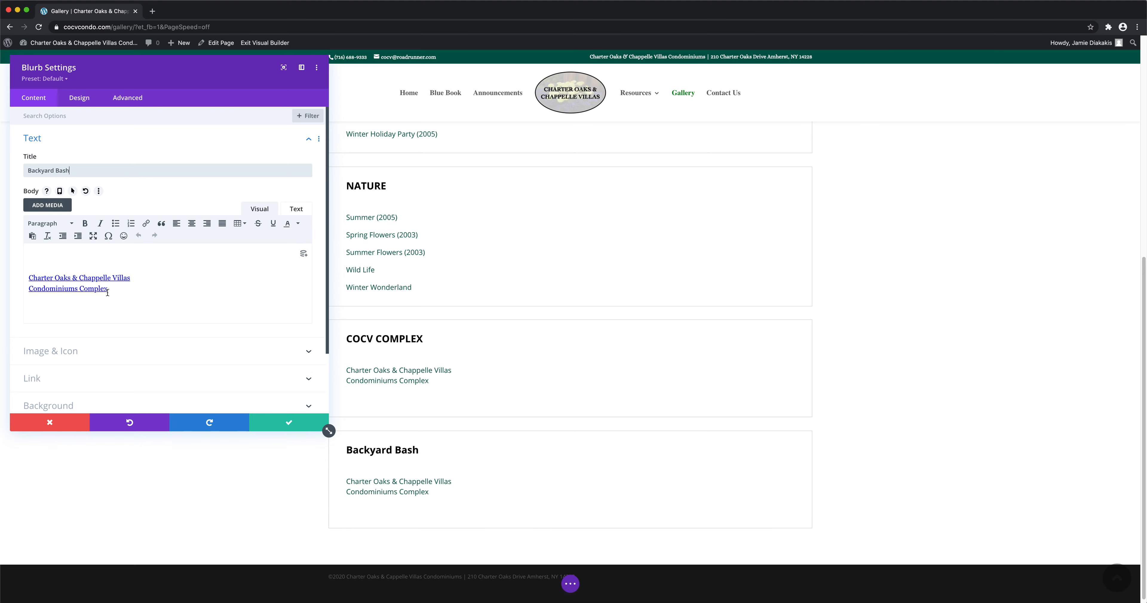
click(273, 423)
Delete the duplicated Backyard Bash blurb from the gallery page.
mouse_move(588, 454)
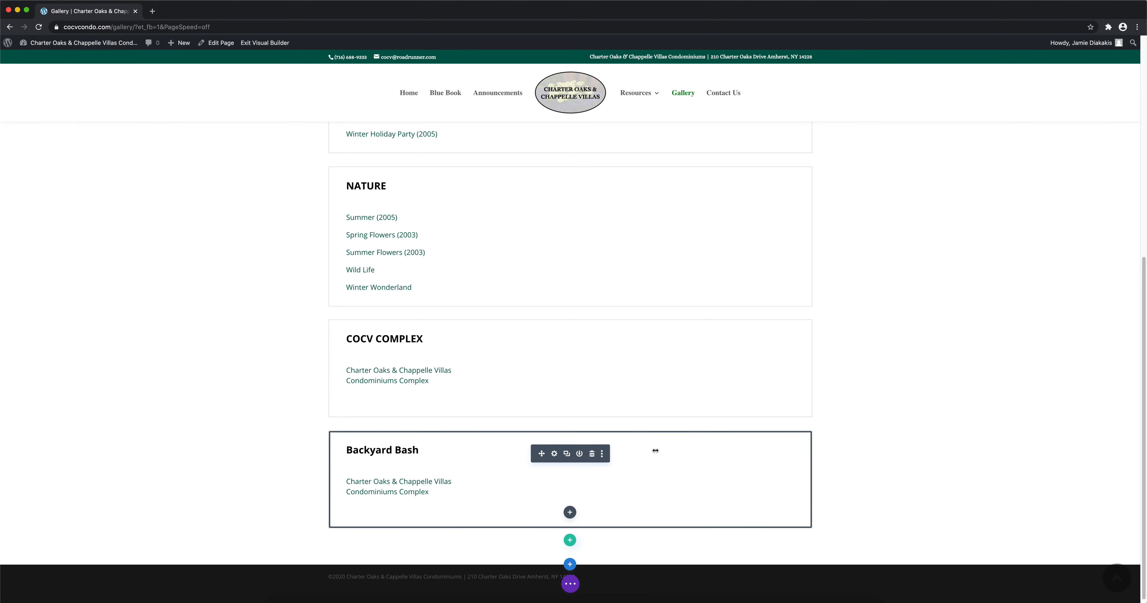
click(591, 454)
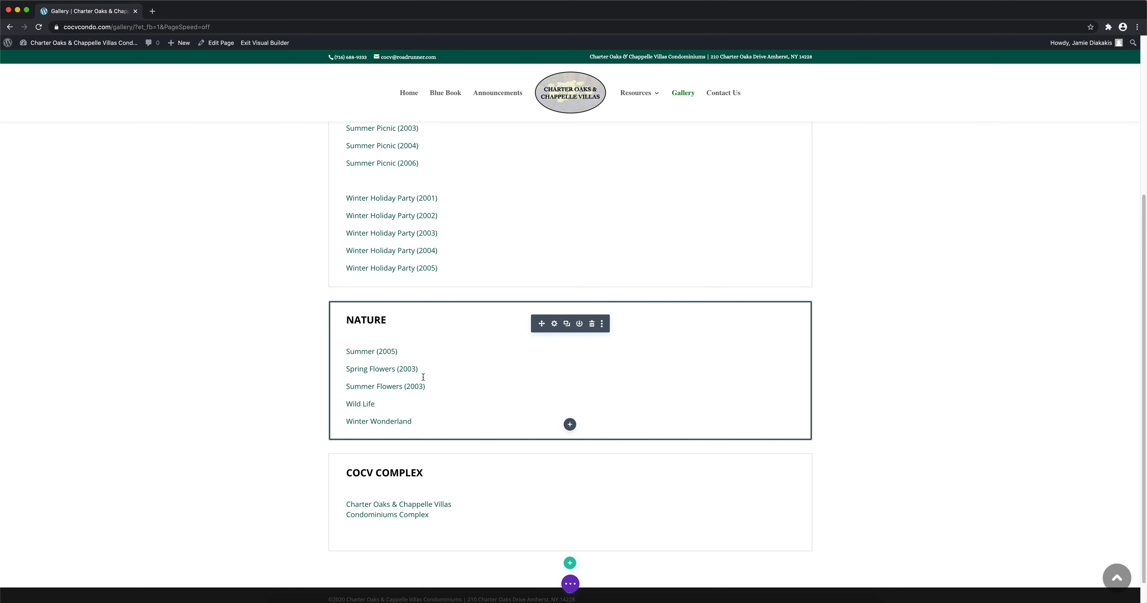
Add the line "Sample Nature Images" below Winter Wonderland in the NATURE blurb's body and save its settings.
click(555, 325)
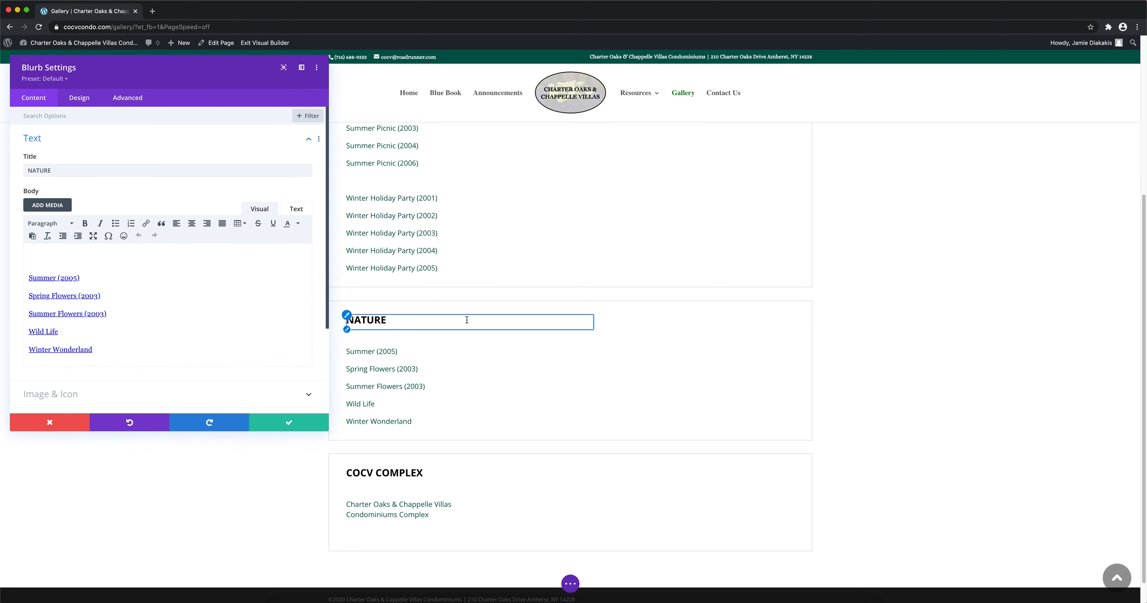
scroll(169, 329, down, 1)
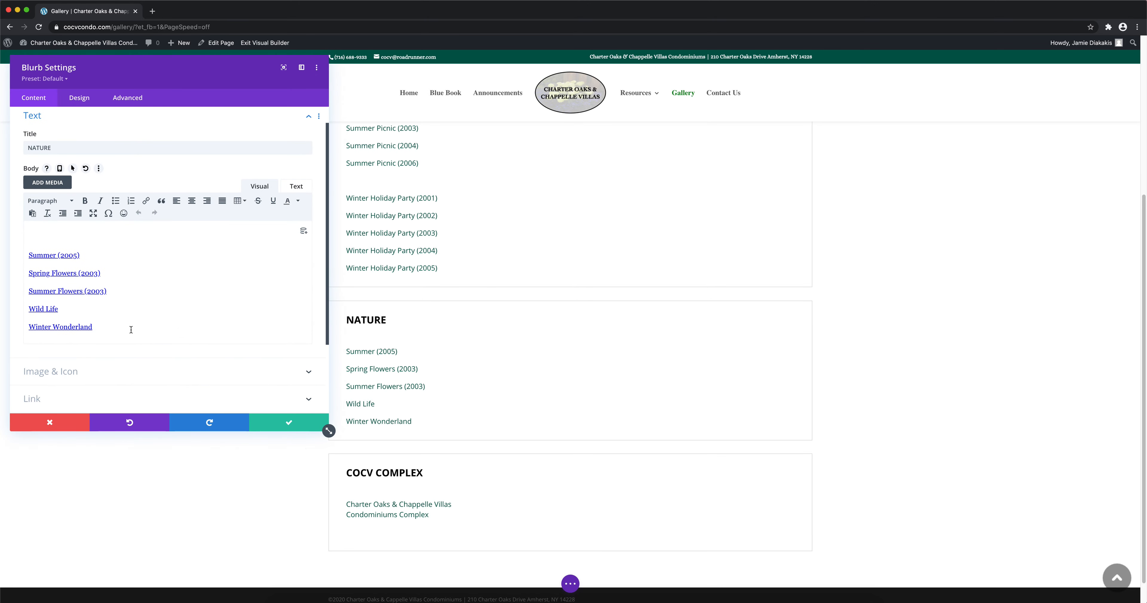
triple_click(105, 328)
click(105, 328)
key(Return)
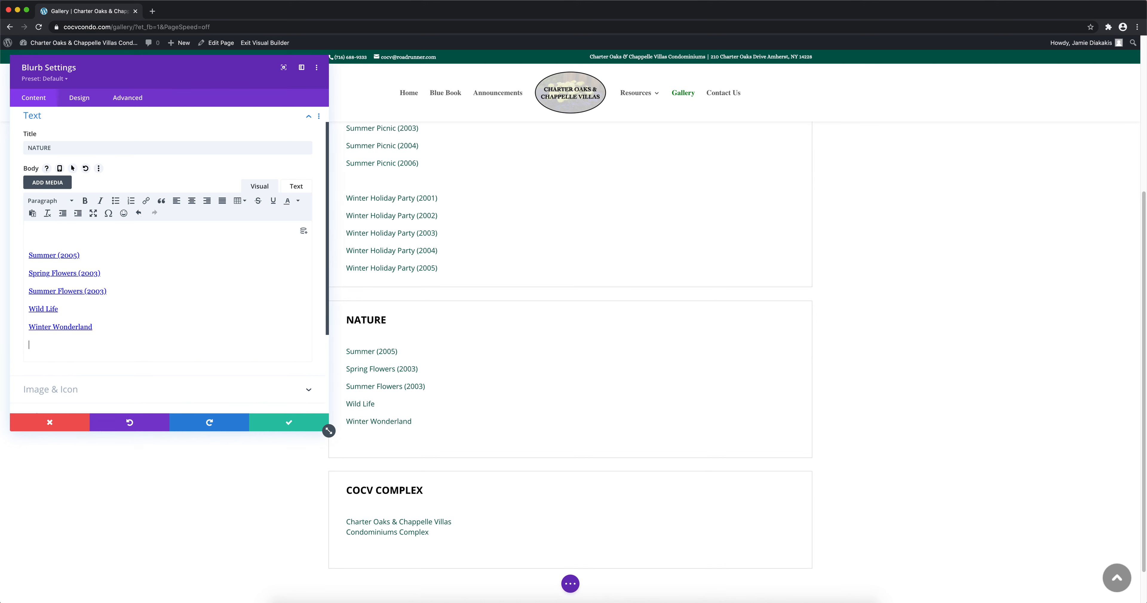
text(Sample Nature Images)
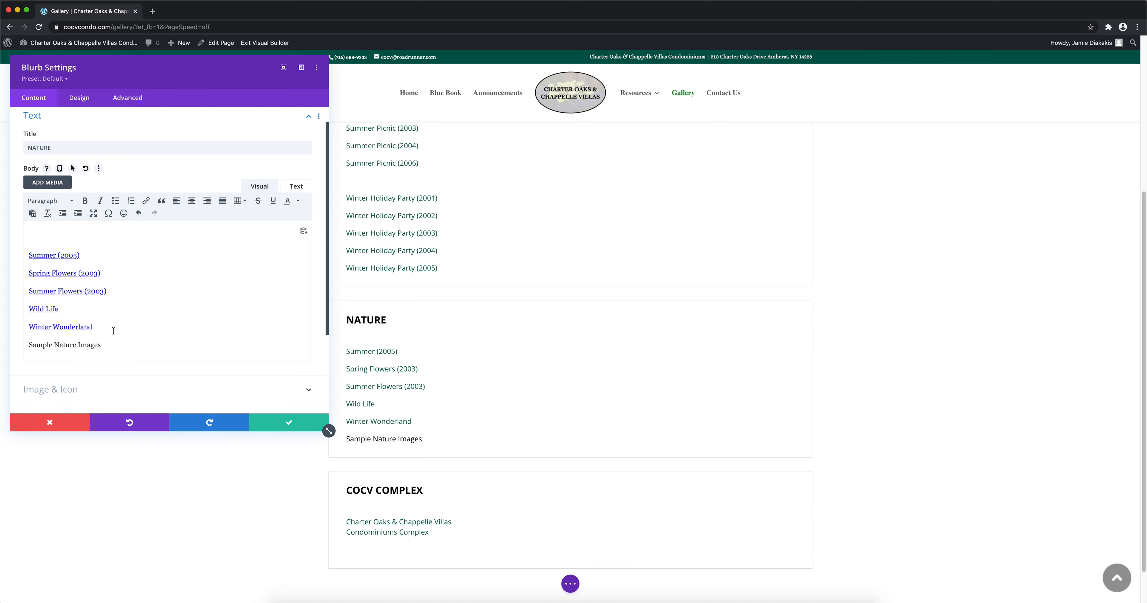
click(286, 427)
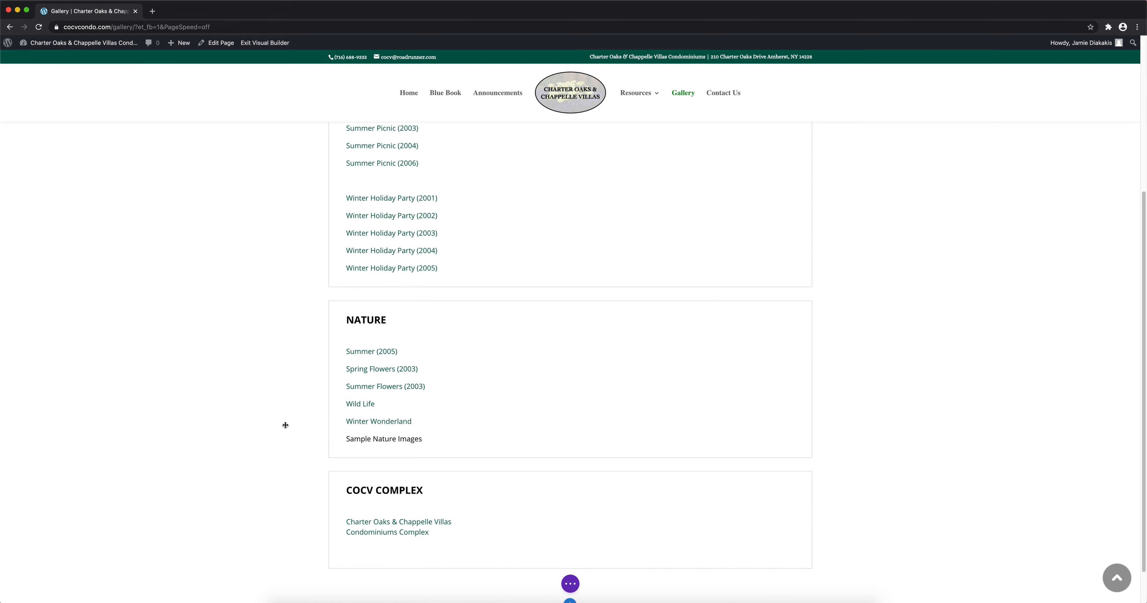
Save the gallery page and exit the visual builder.
click(571, 586)
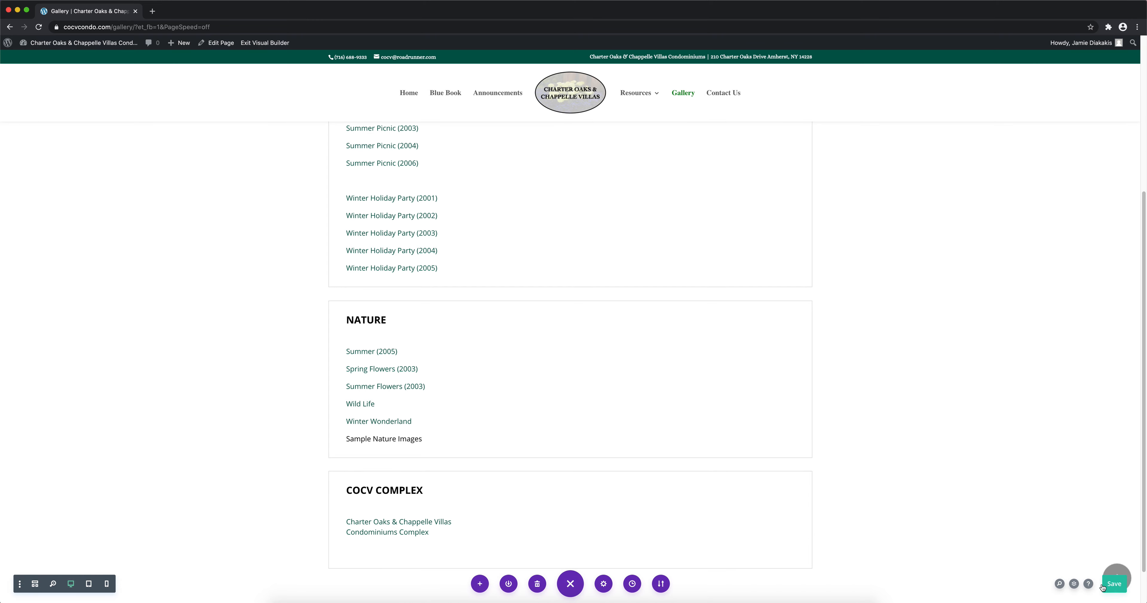
click(1114, 587)
click(261, 44)
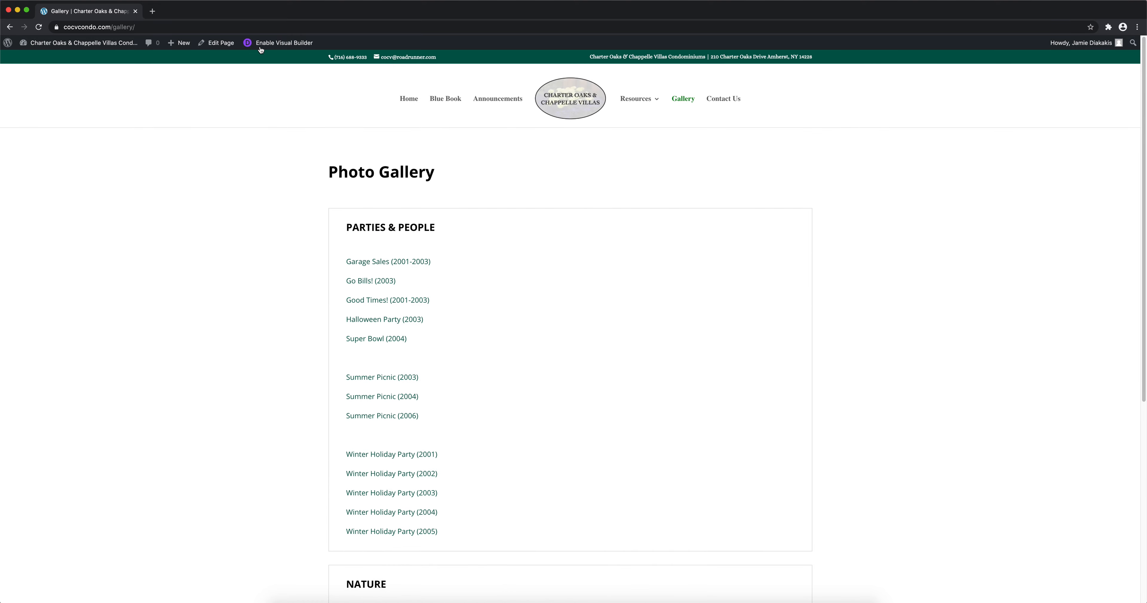
Go through the site dashboard to the Pages list, add a new page, and dismiss the block editor welcome guide.
mouse_move(46, 47)
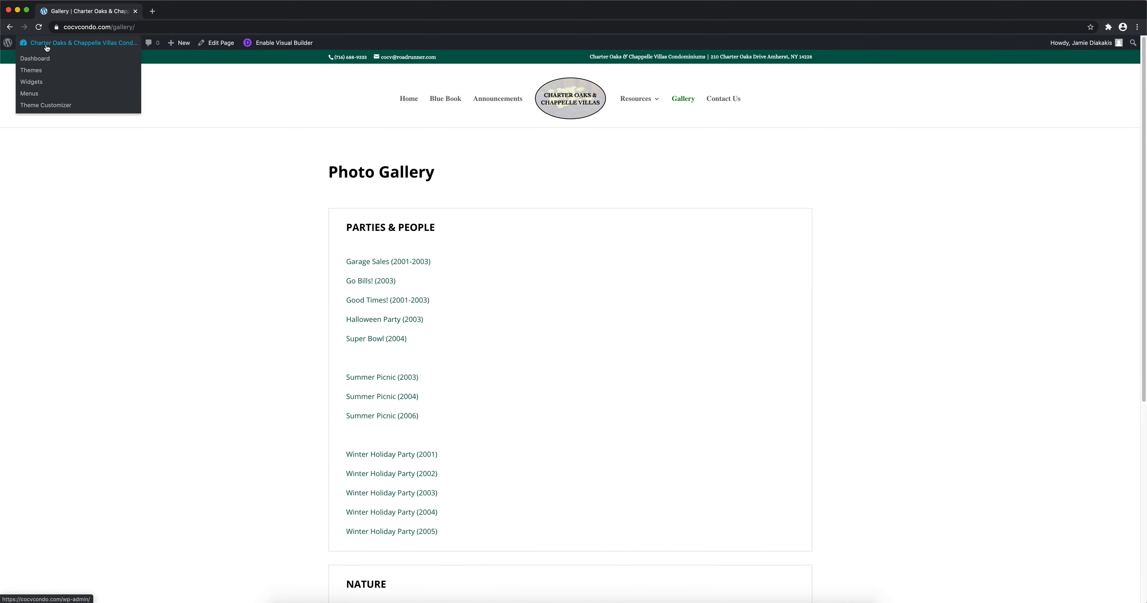
click(47, 48)
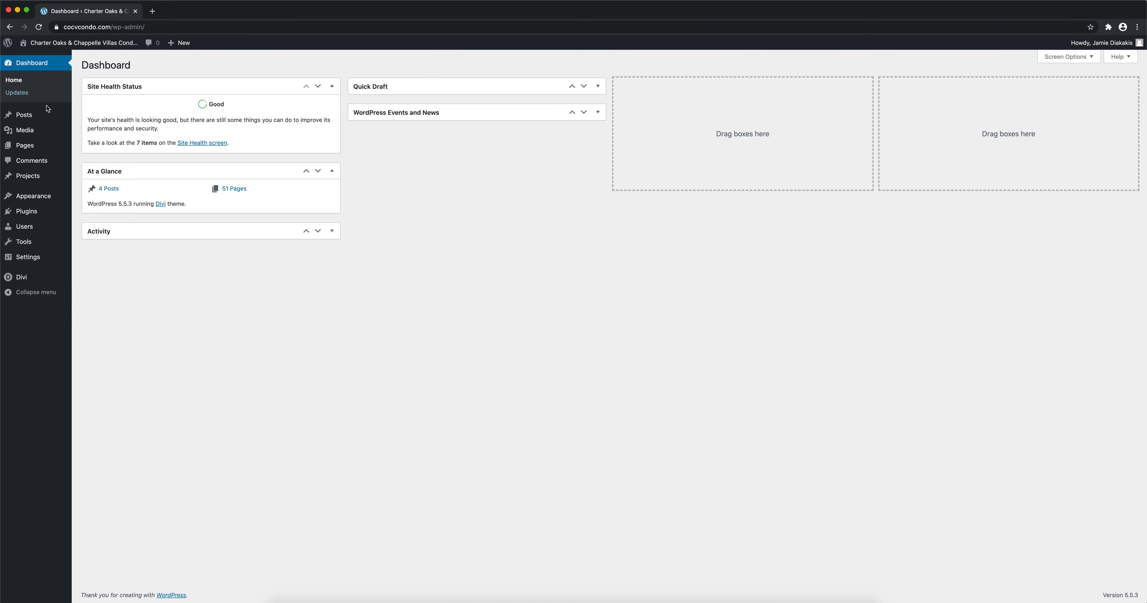
click(33, 148)
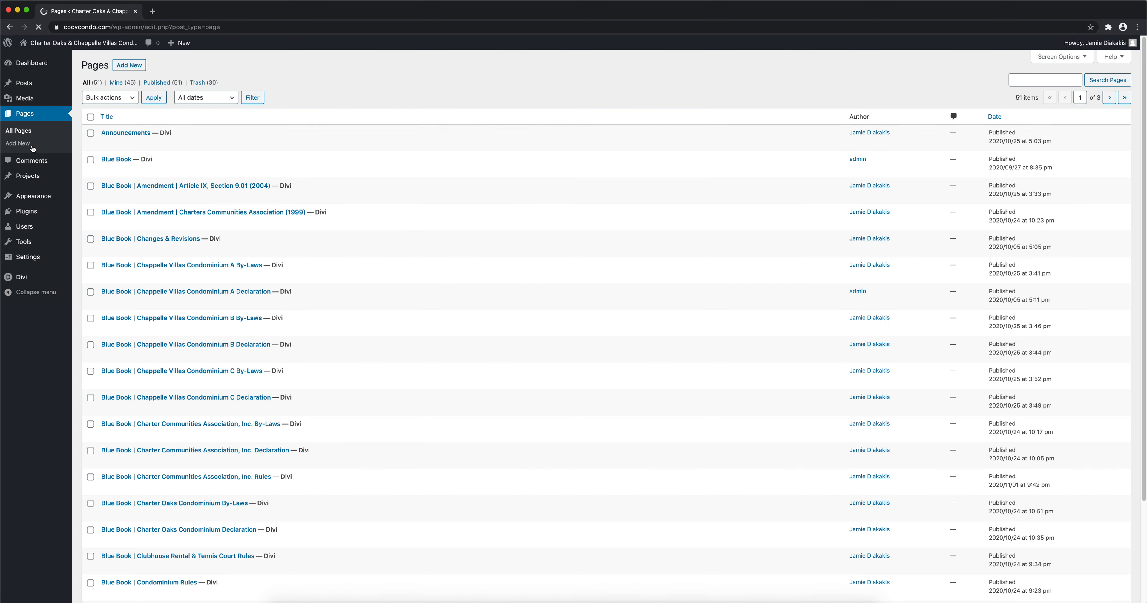
click(139, 66)
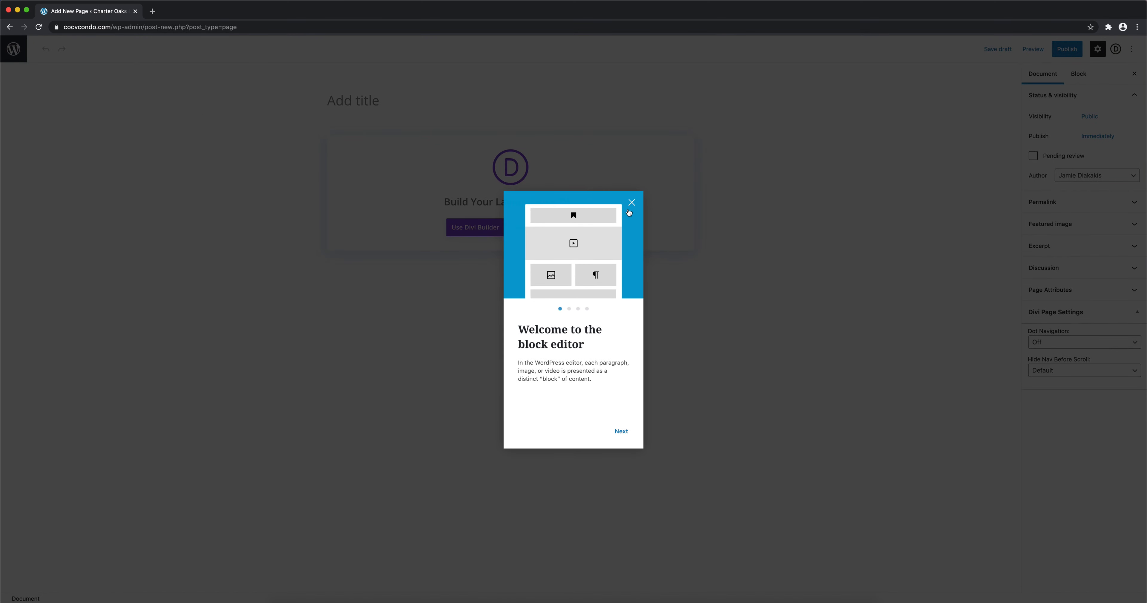
click(632, 203)
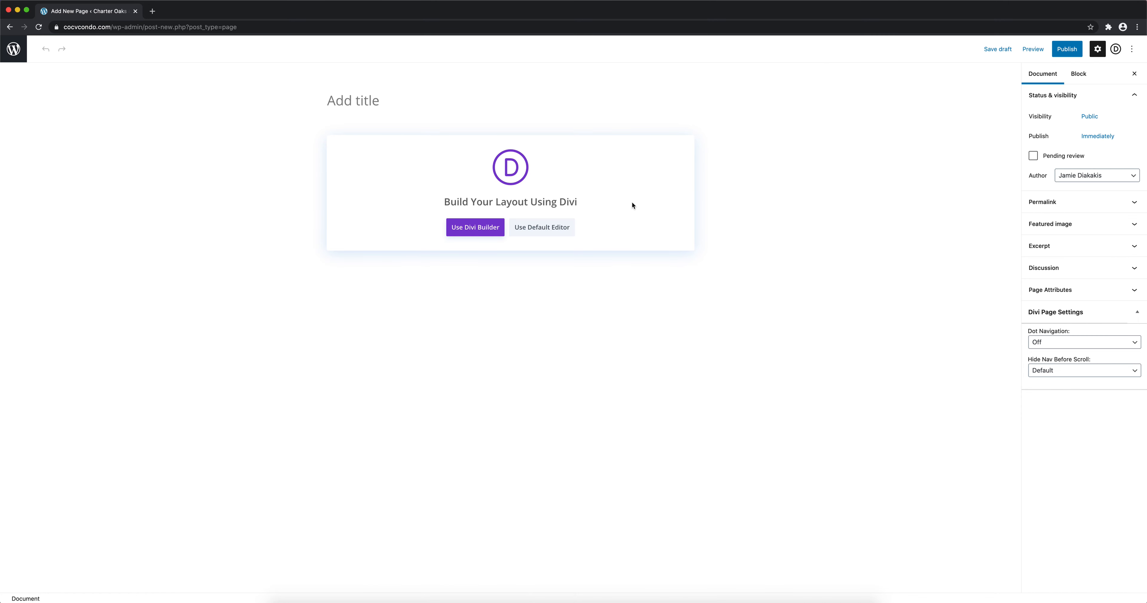
Start the new page in Divi Builder from scratch and insert a single-column row.
click(471, 231)
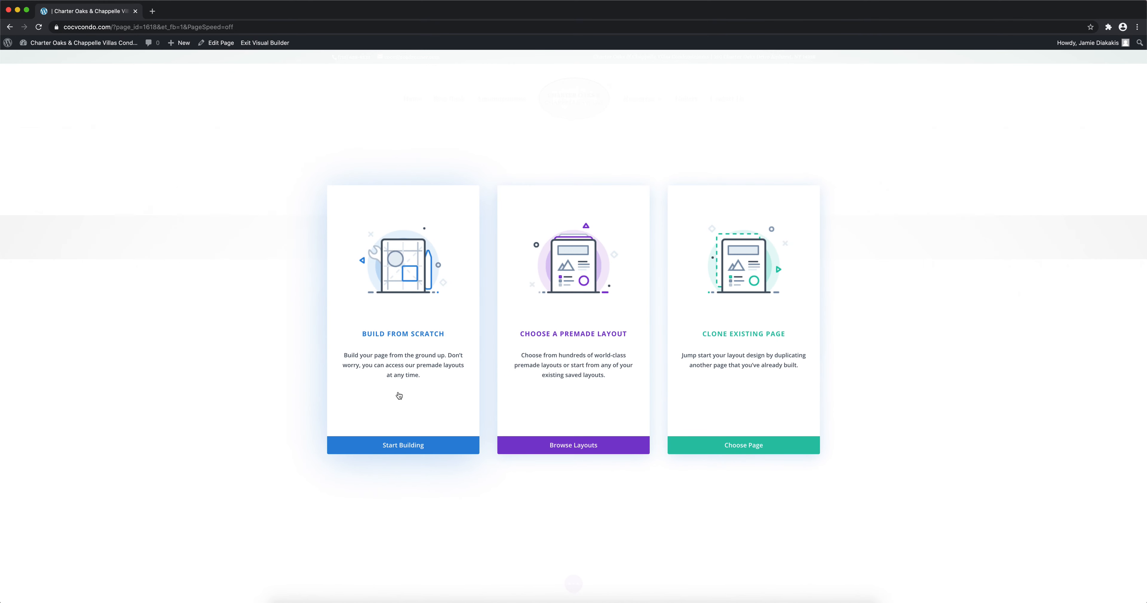
click(399, 395)
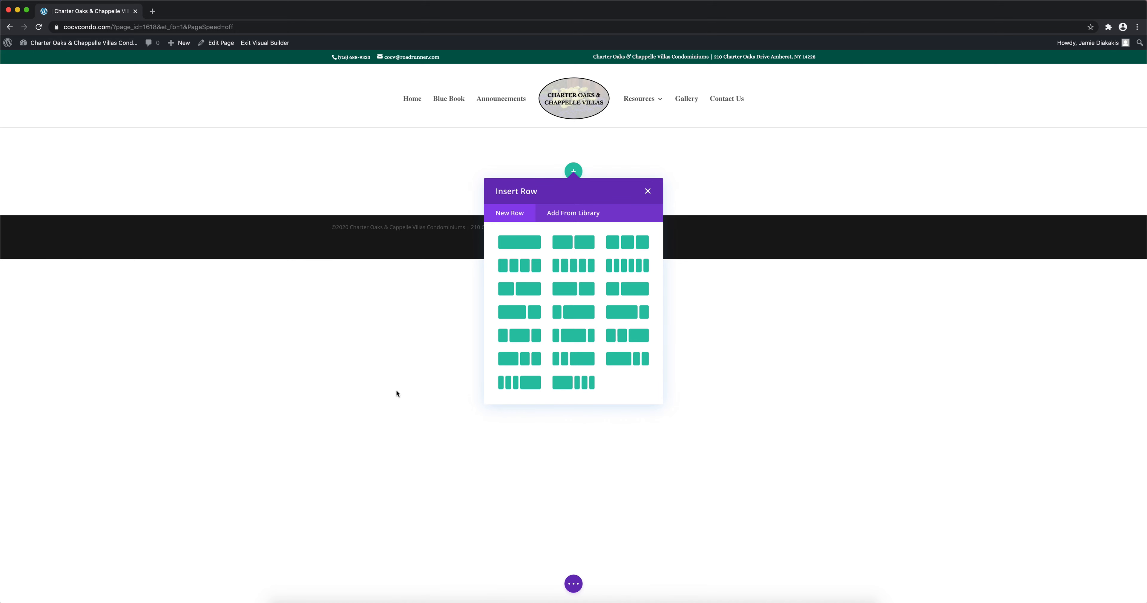
click(521, 246)
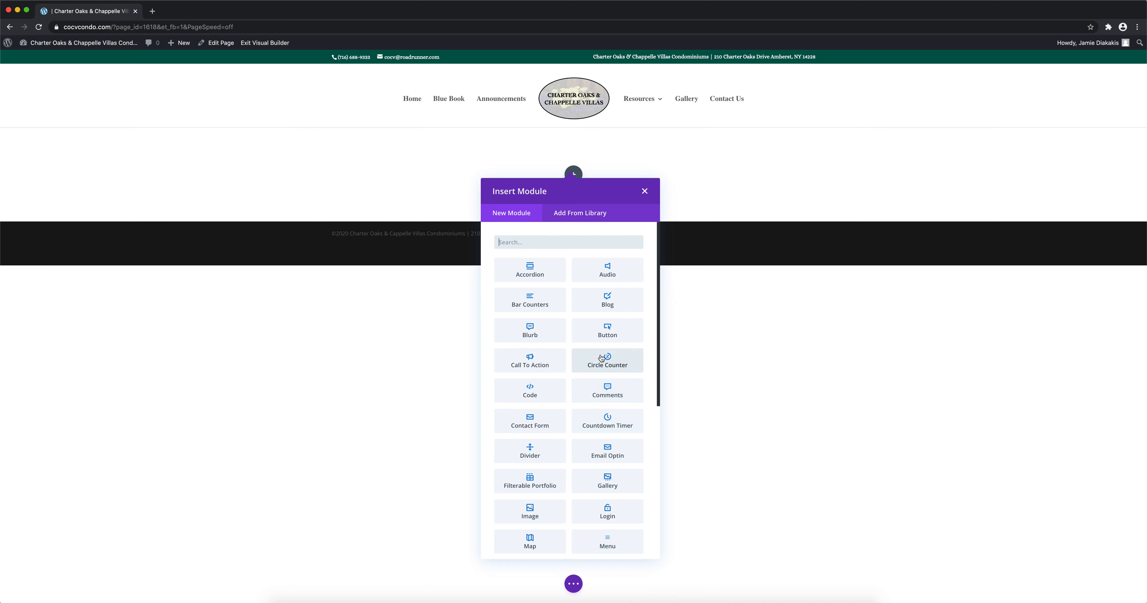
Insert a Text module in the new row and replace its placeholder body with "Nature Sample Images".
scroll(597, 359, down, 6)
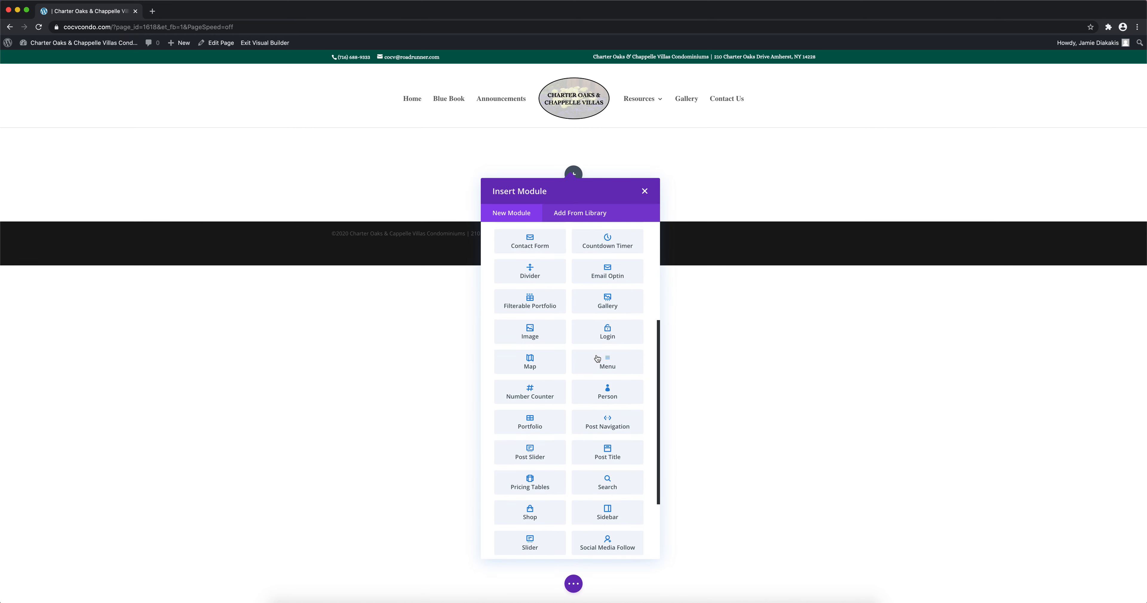
scroll(597, 358, down, 2)
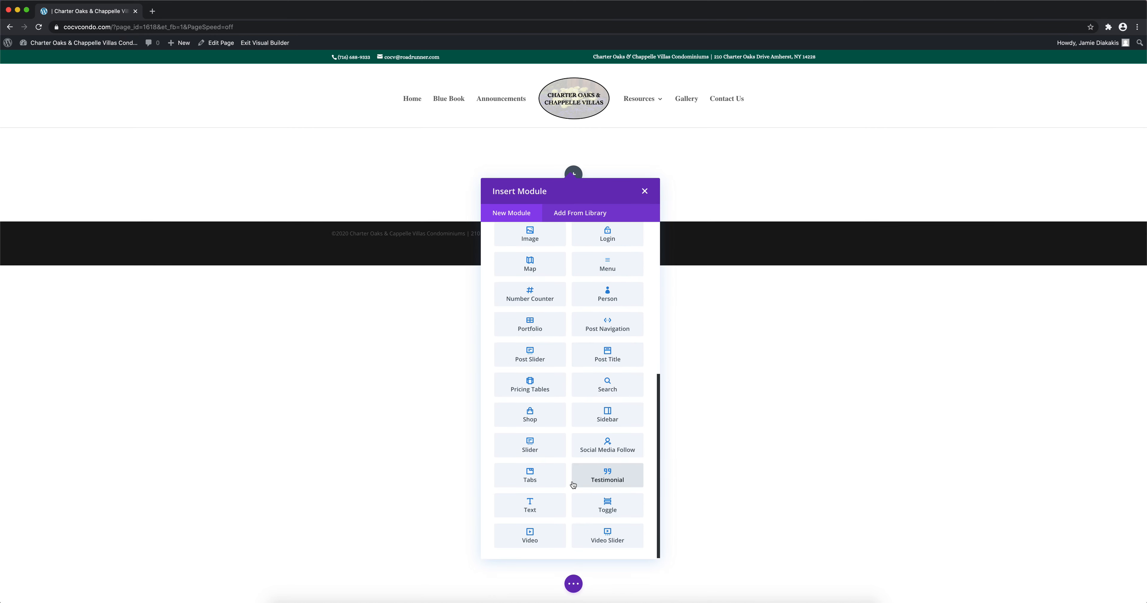
click(550, 505)
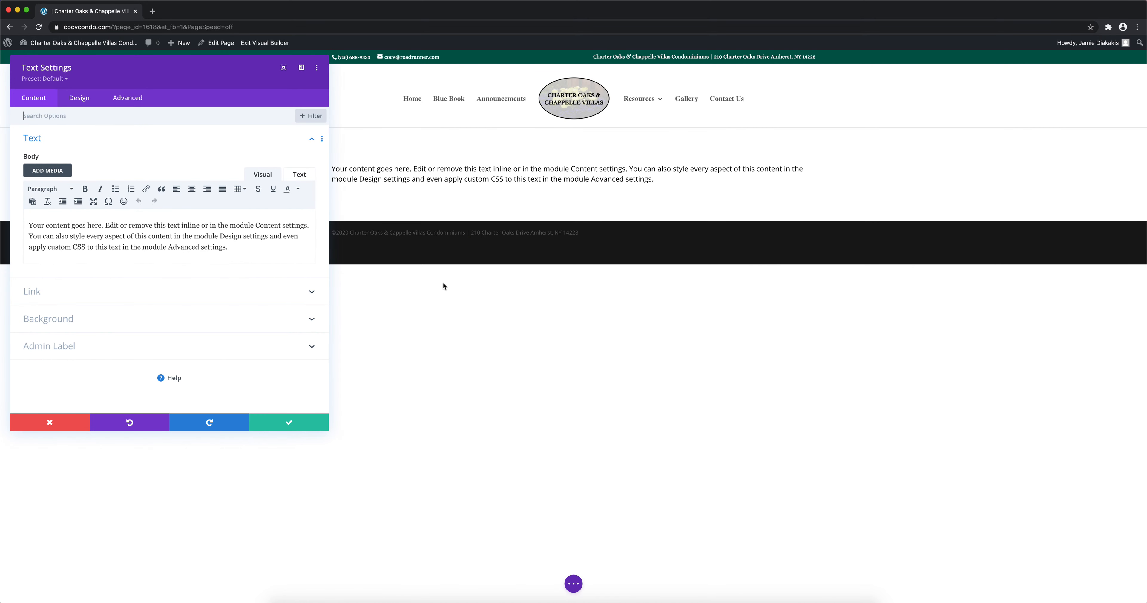
drag(220, 83, 213, 80)
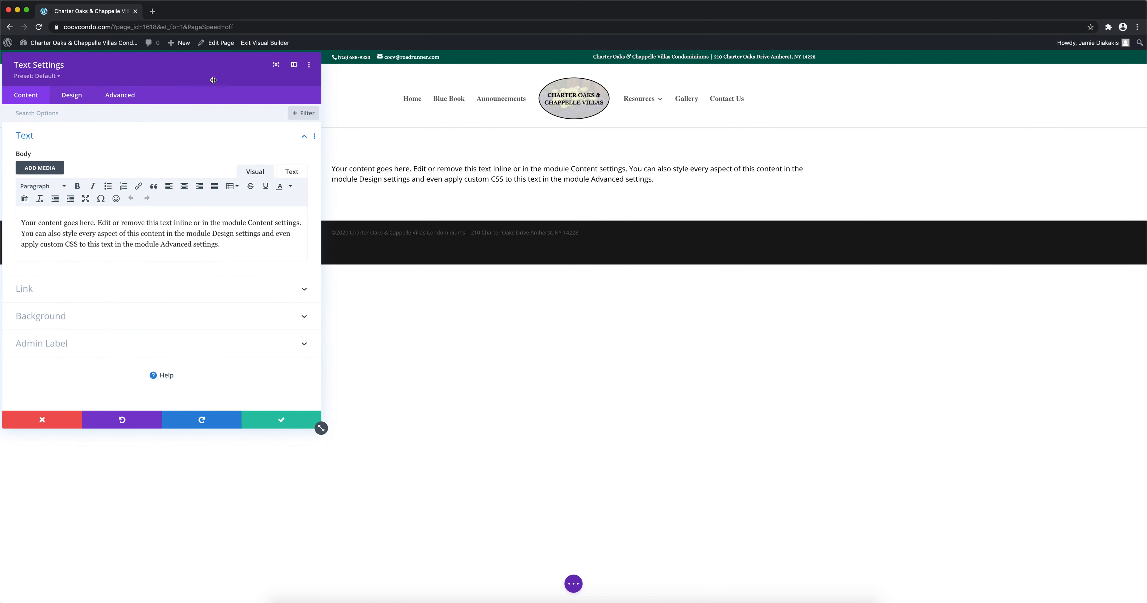
drag(226, 246, 13, 221)
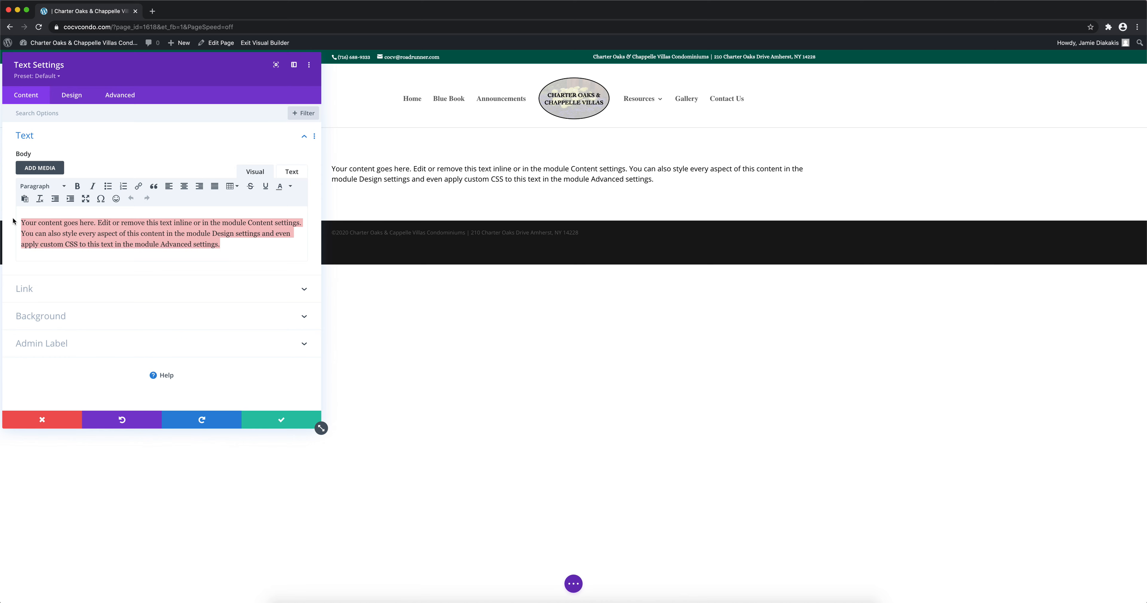
text(Nature)
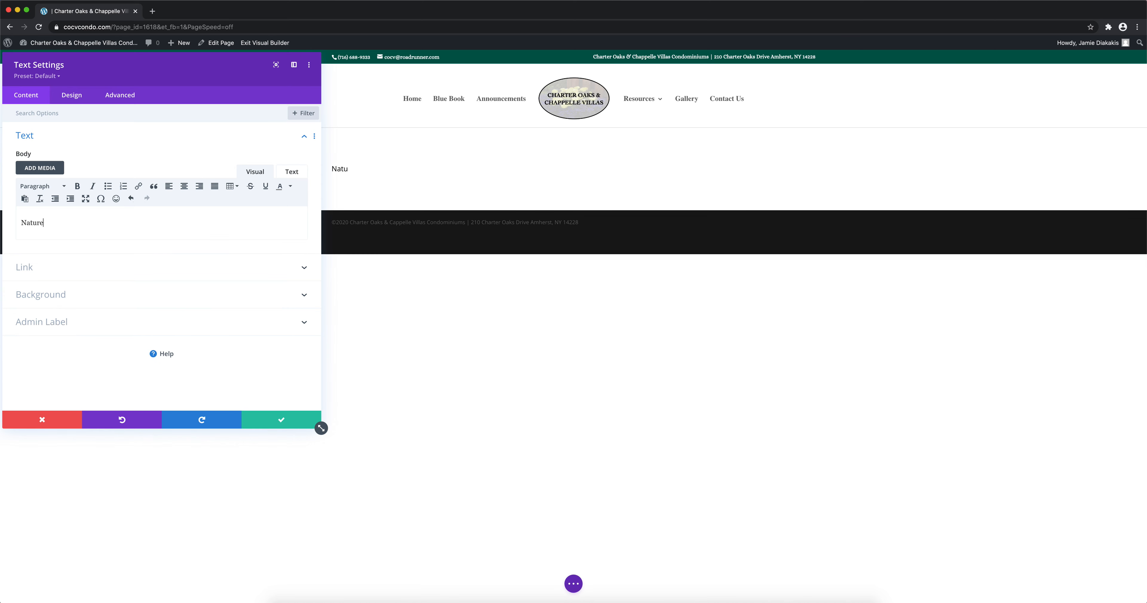
text( Sample Images)
Format the "Nature Sample Images" text as a bold, centered Heading 1 and save the text module.
drag(109, 225, 21, 224)
click(64, 186)
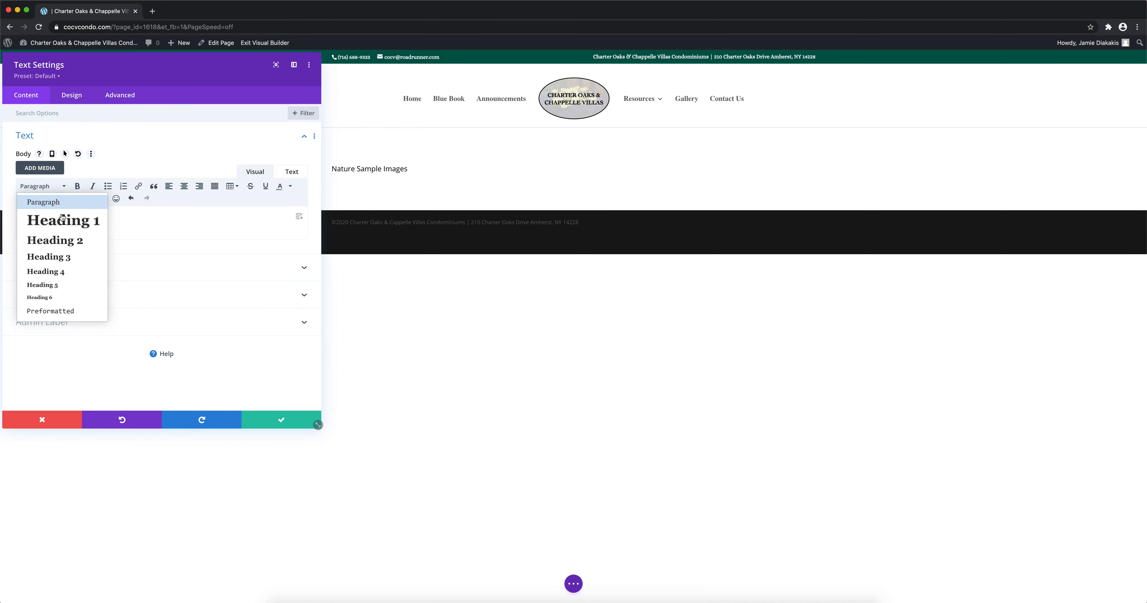
click(61, 221)
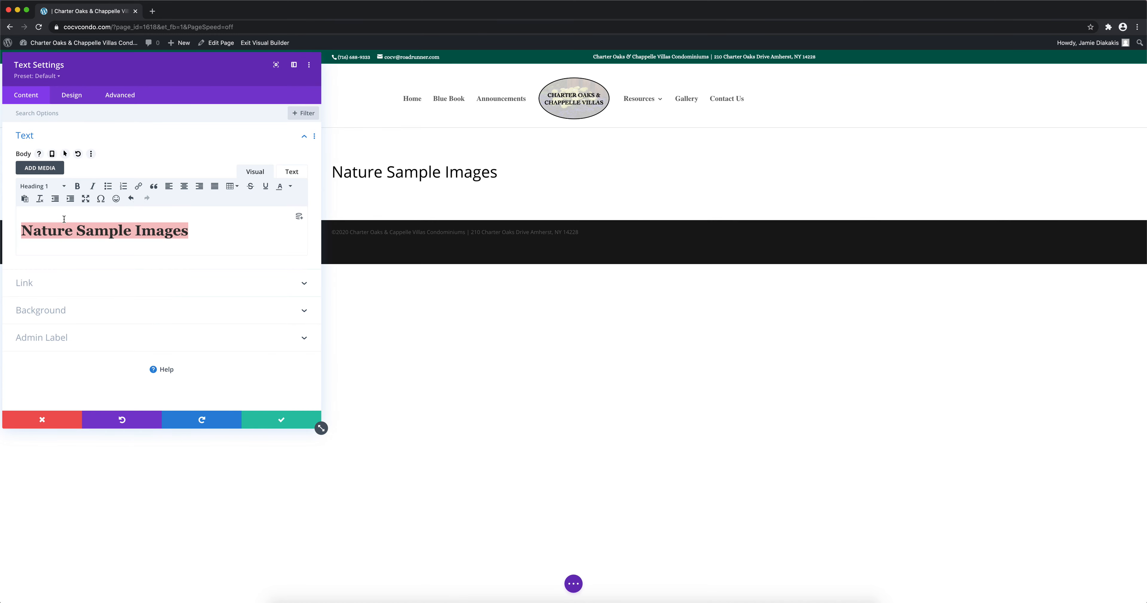
click(78, 189)
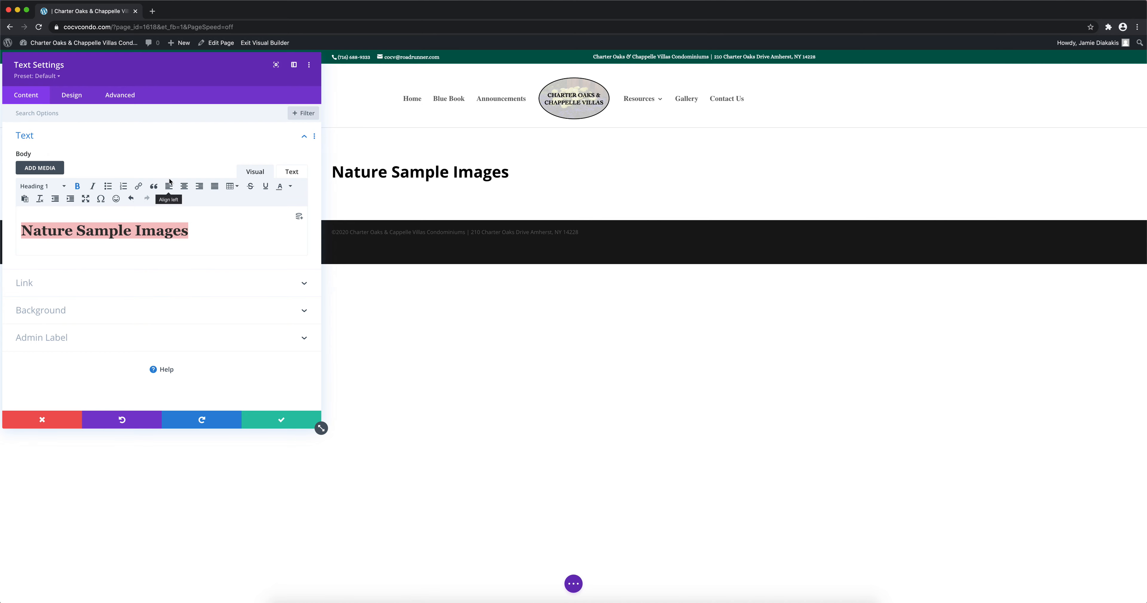
click(187, 187)
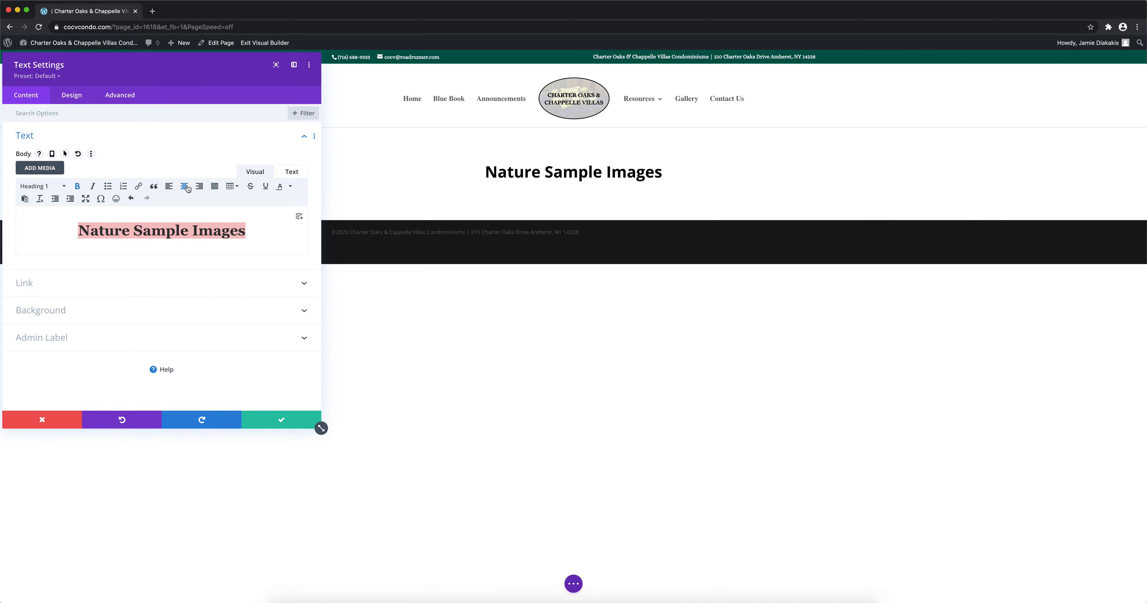
click(259, 235)
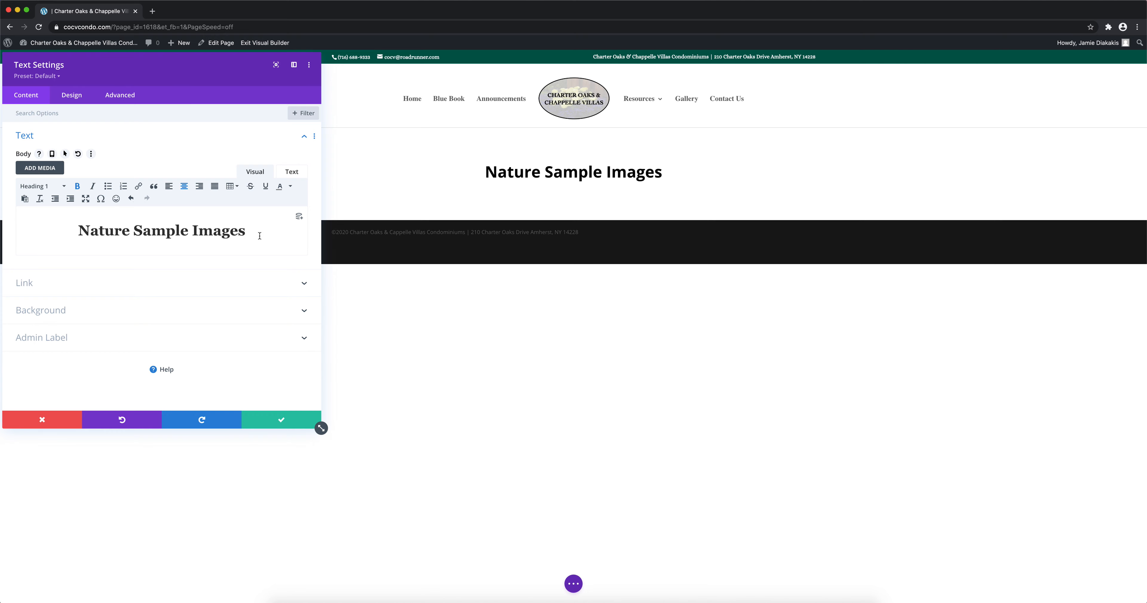
click(267, 420)
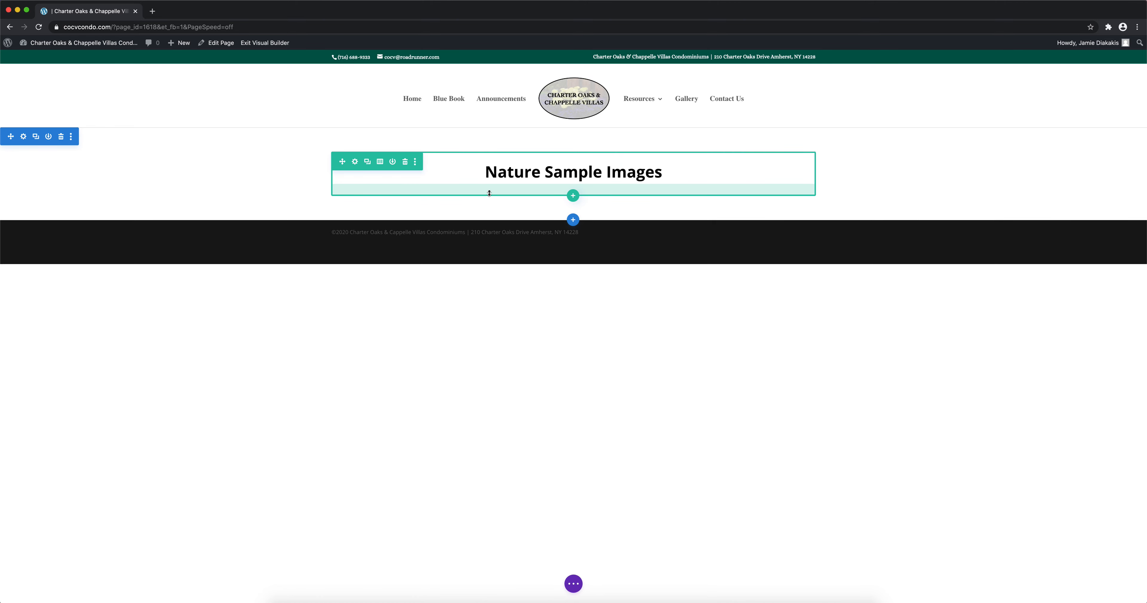
Insert a single-column row below the heading and add a Gallery module to it.
click(574, 197)
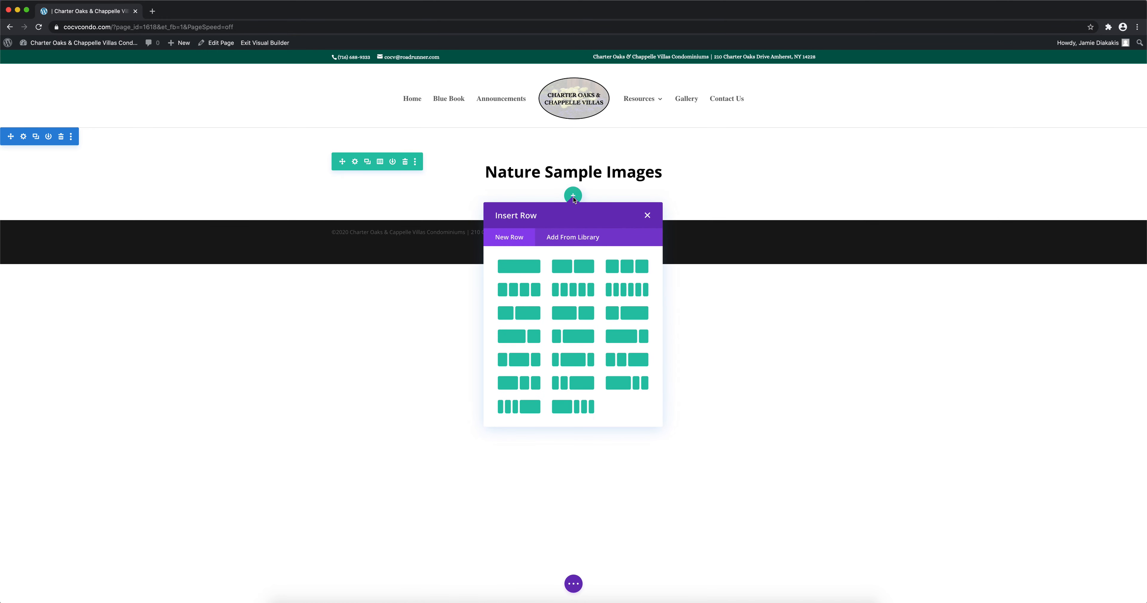
click(532, 271)
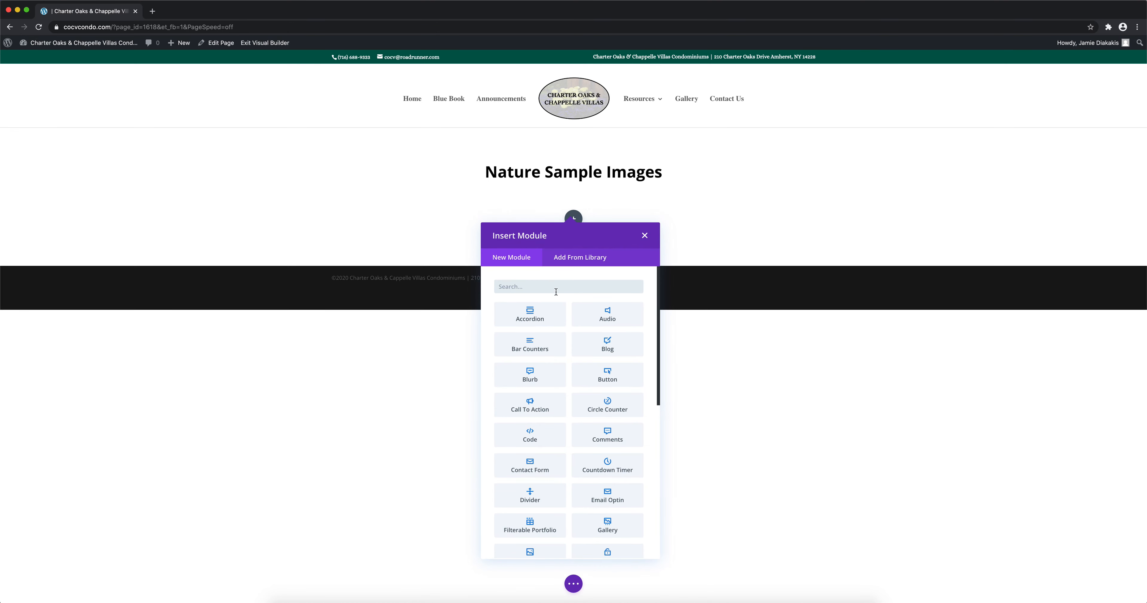
drag(659, 331, 659, 333)
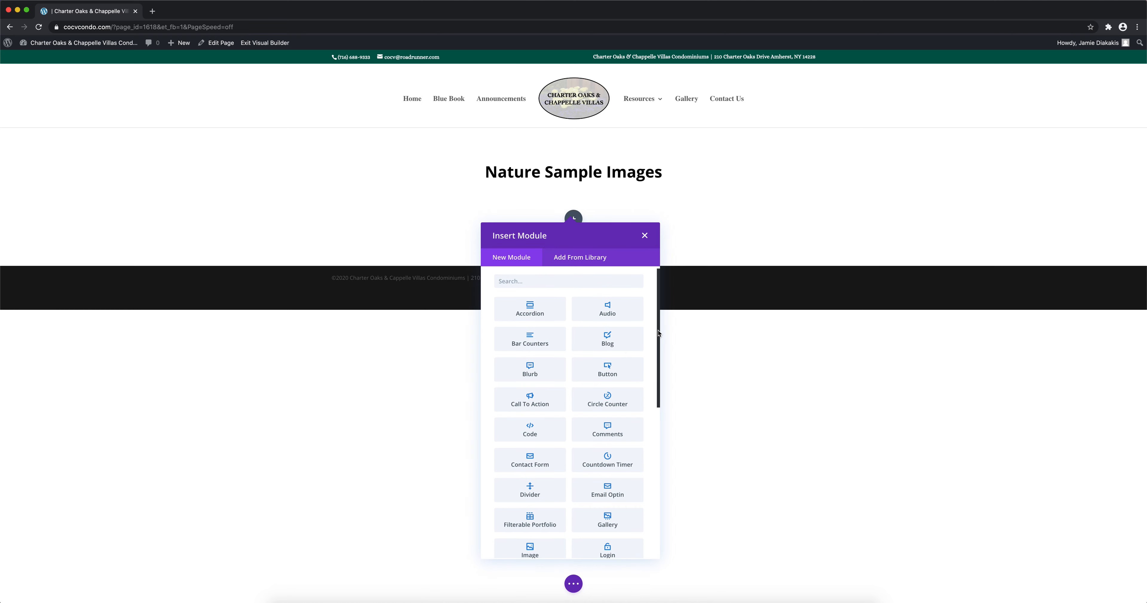
drag(658, 332, 649, 391)
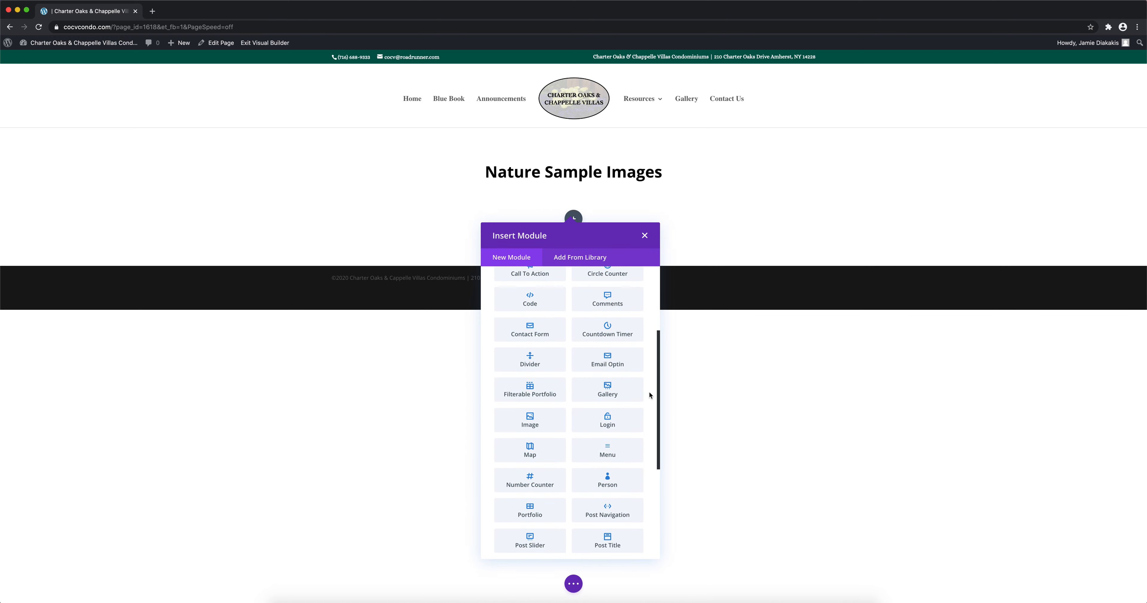
click(621, 393)
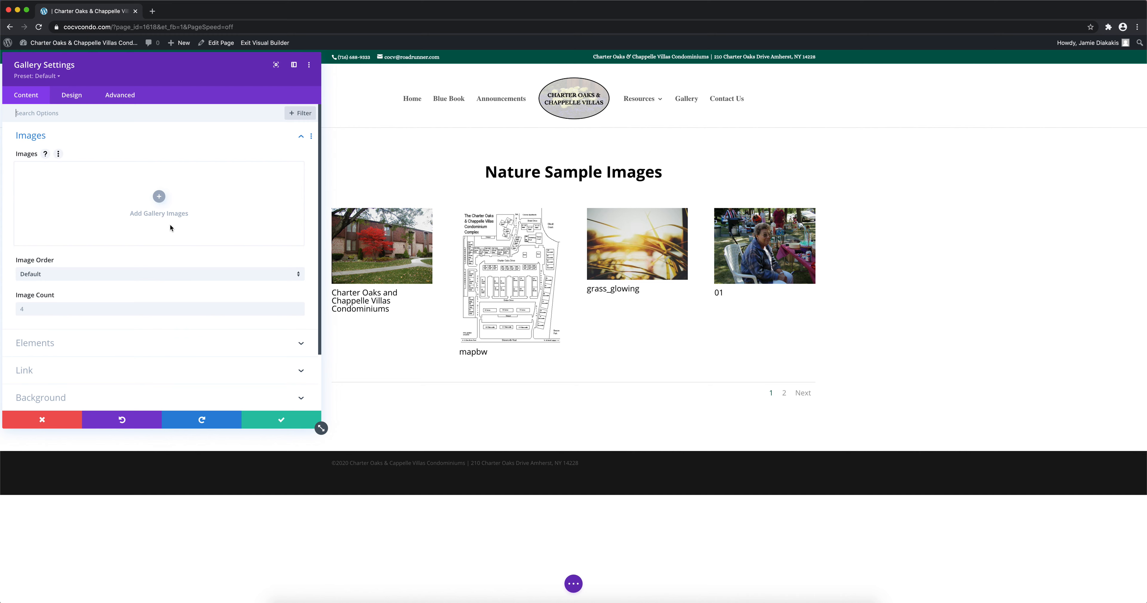
Upload all five images from the desktop's SAMPLE IMAGES folder and add them to the gallery.
click(159, 197)
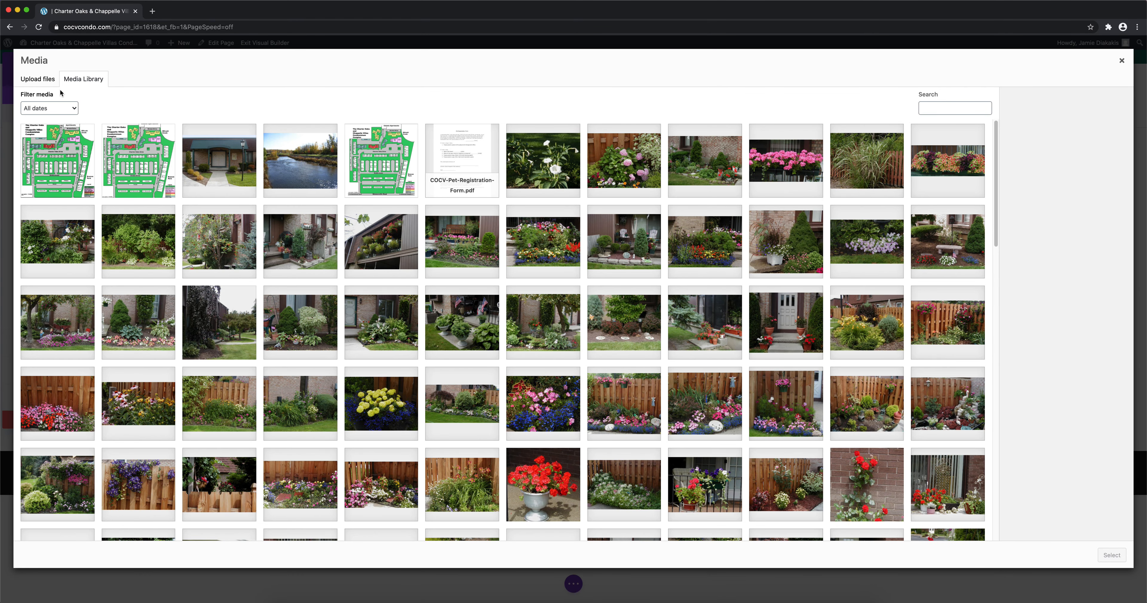
click(39, 81)
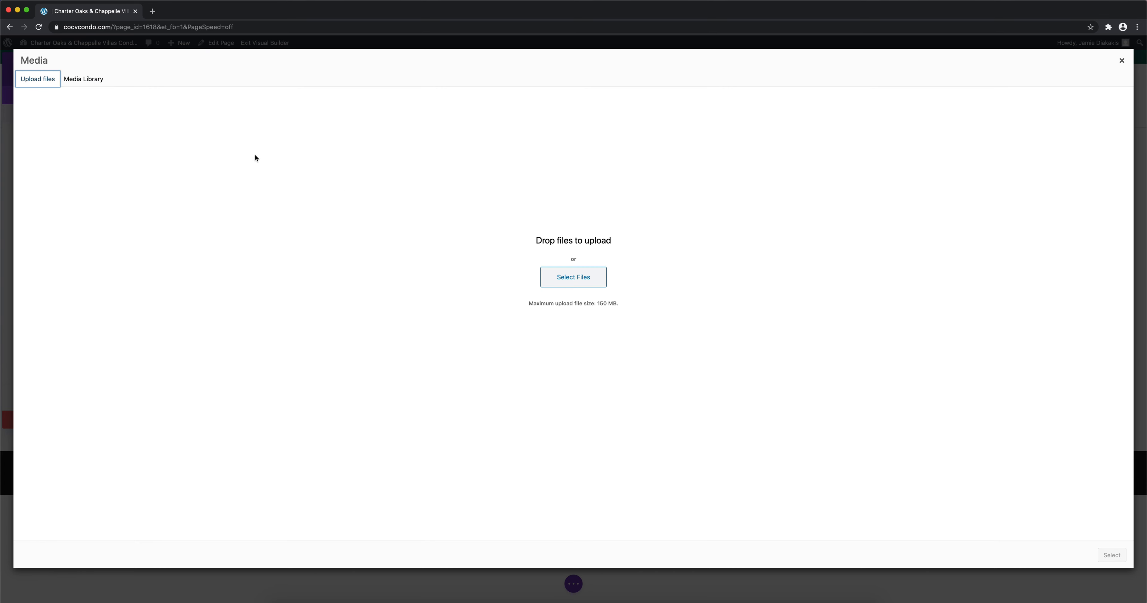
click(578, 281)
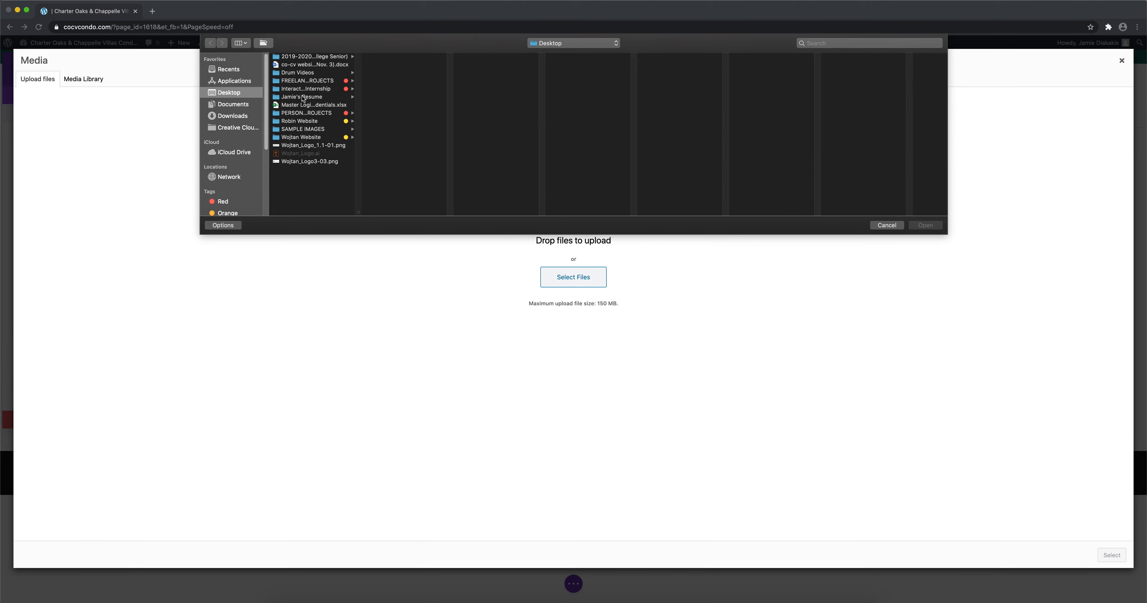
click(303, 129)
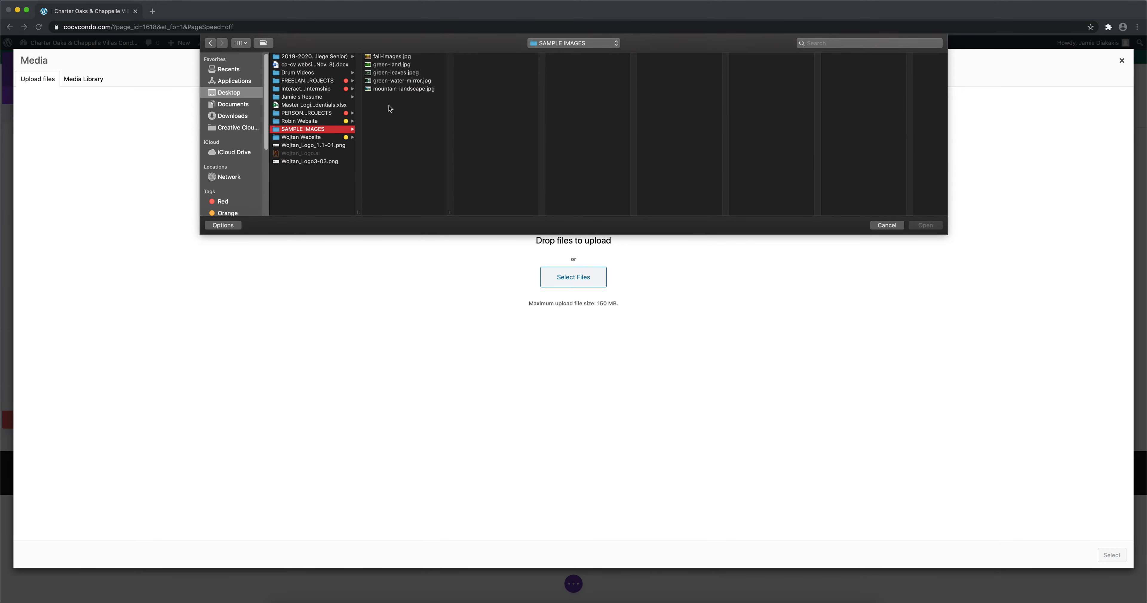
click(392, 100)
key(super+a)
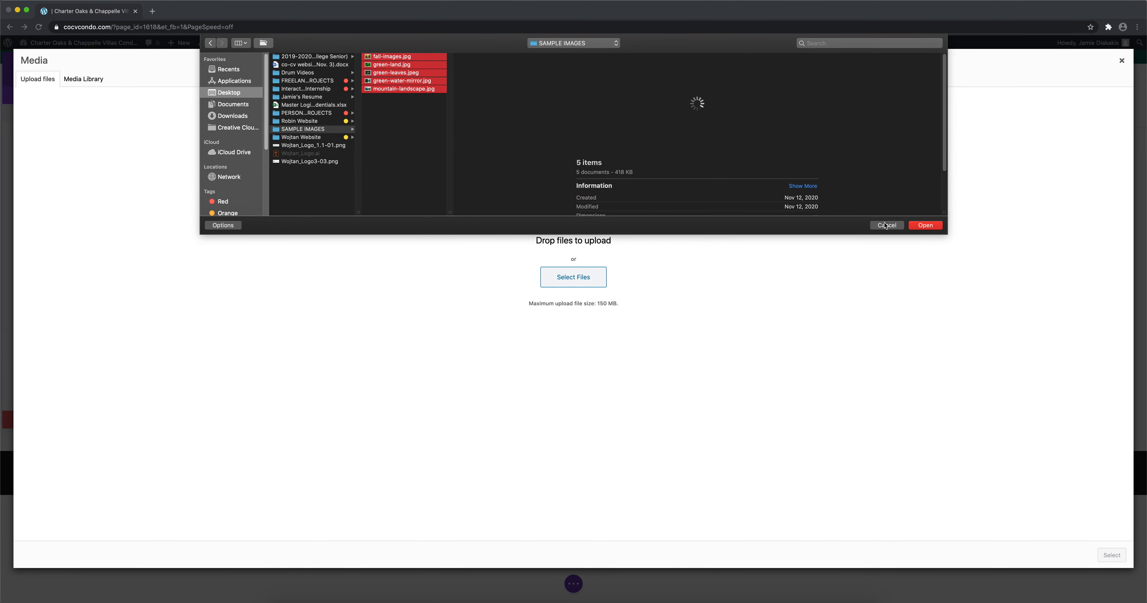
click(916, 226)
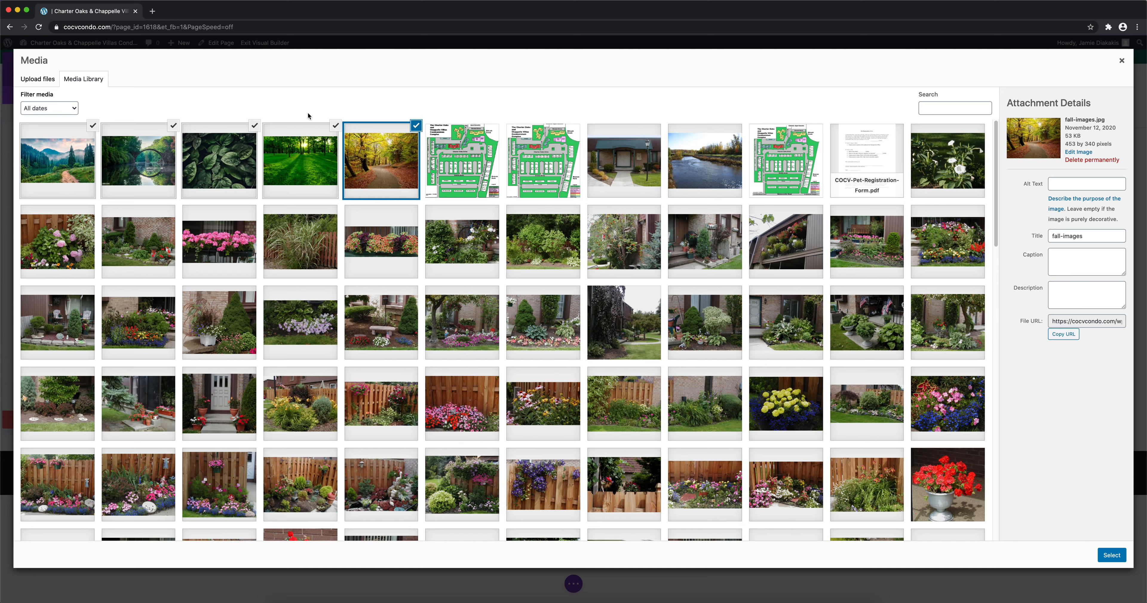
click(1111, 556)
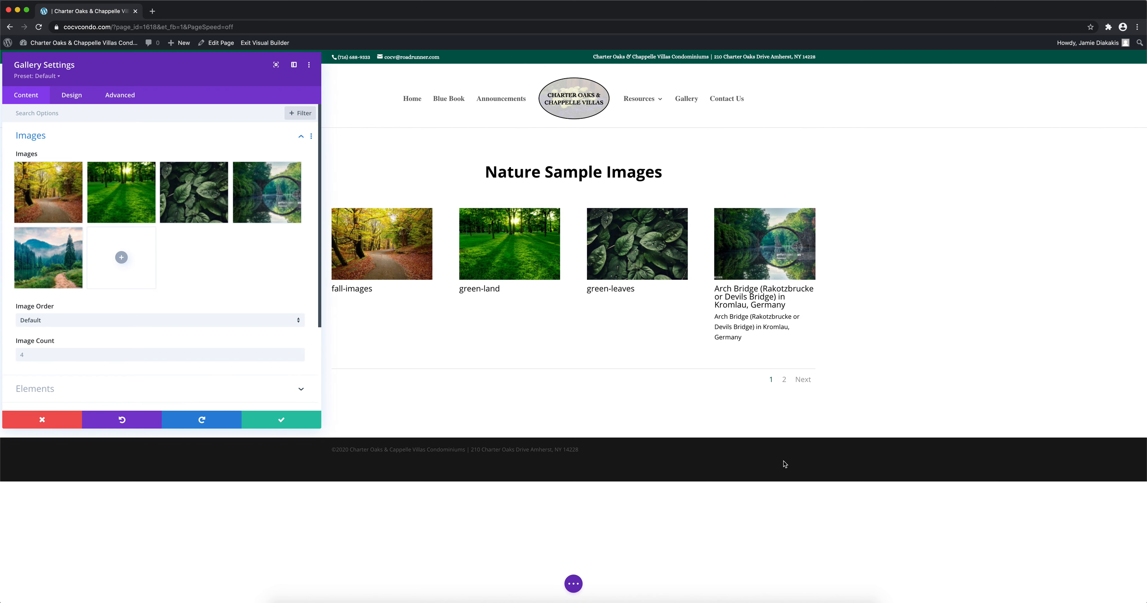
Reopen the gallery module's settings, try an image count of 30, and set the count to 5.
drag(455, 393, 433, 397)
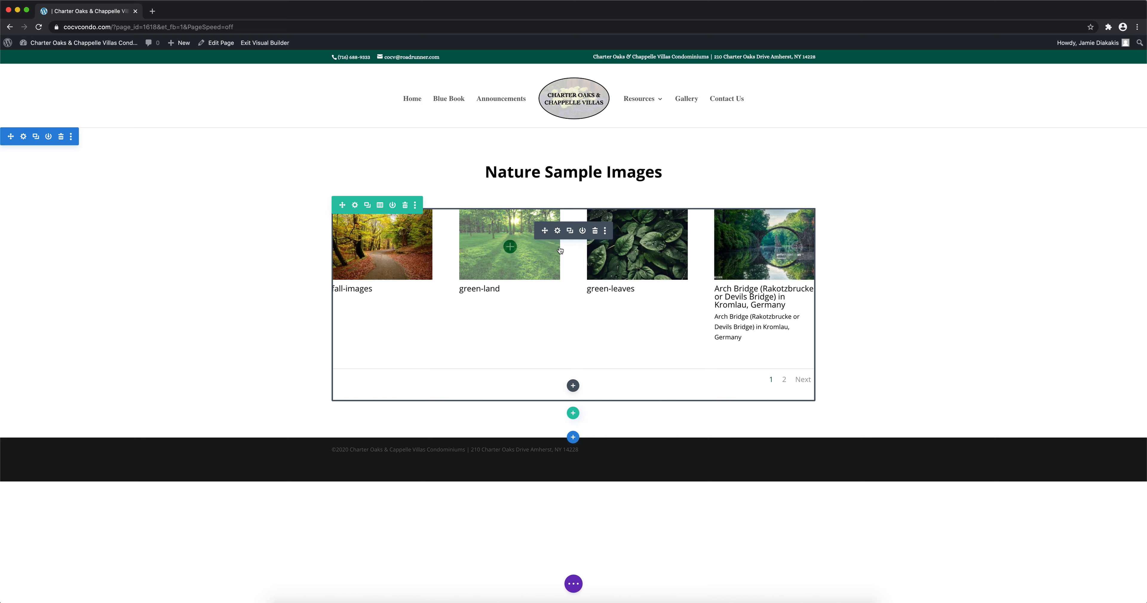
click(557, 231)
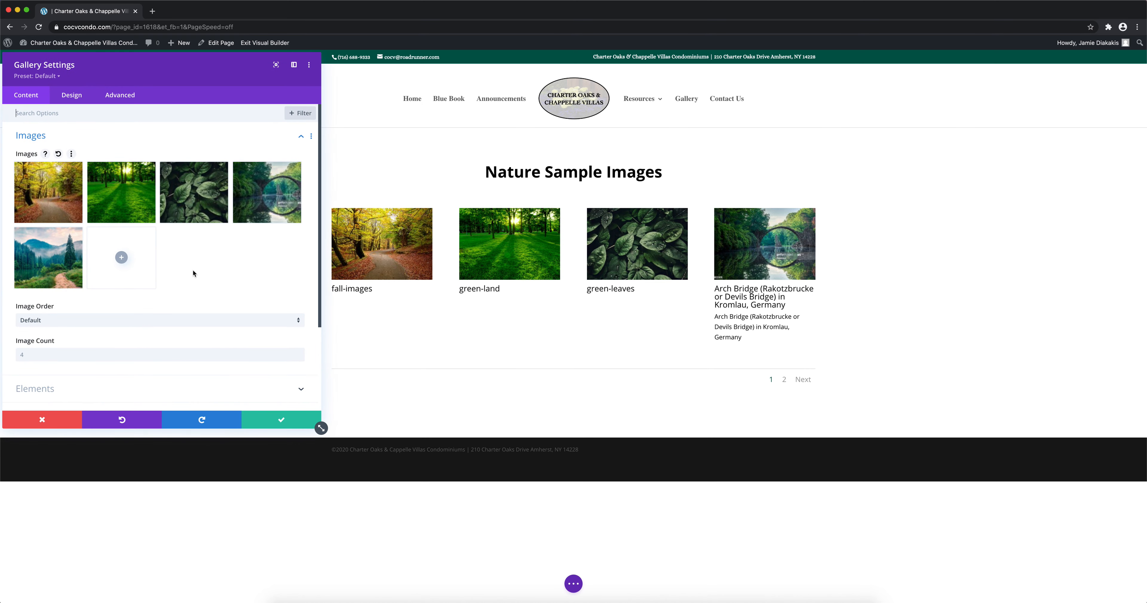
scroll(191, 270, down, 1)
scroll(190, 274, down, 1)
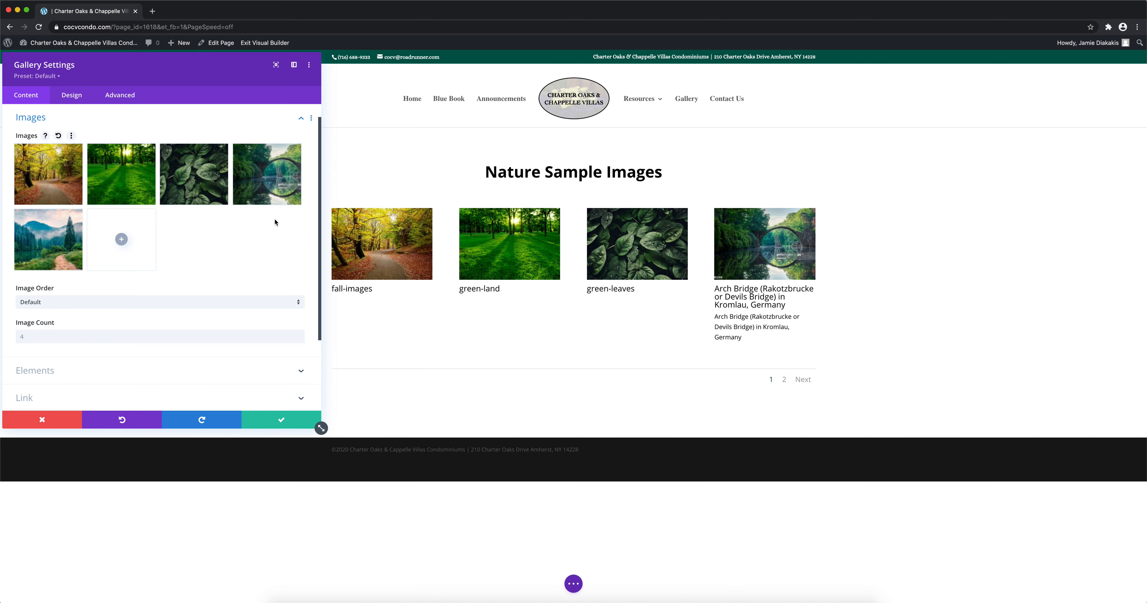
click(27, 338)
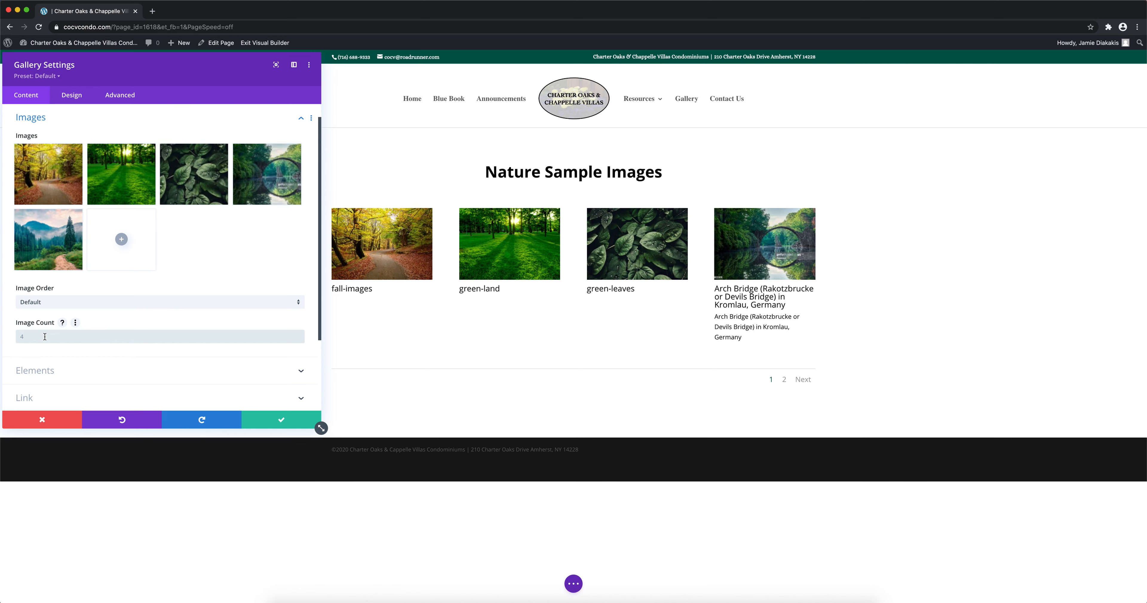
text(30)
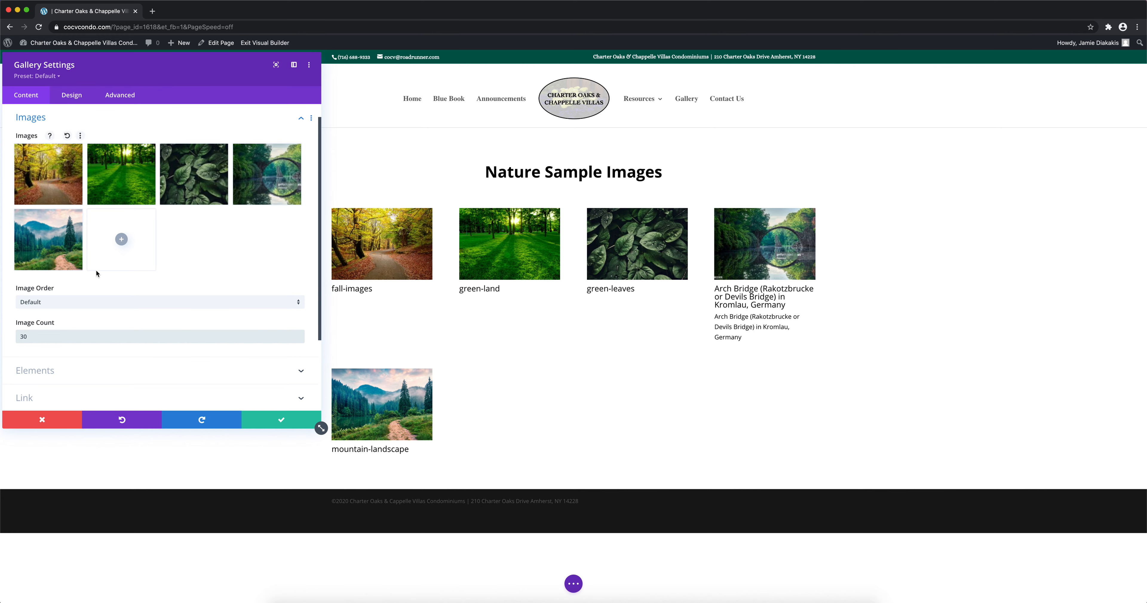
drag(29, 336, 12, 340)
text(5)
Turn off pagination and the title and caption display for the gallery.
scroll(107, 303, down, 2)
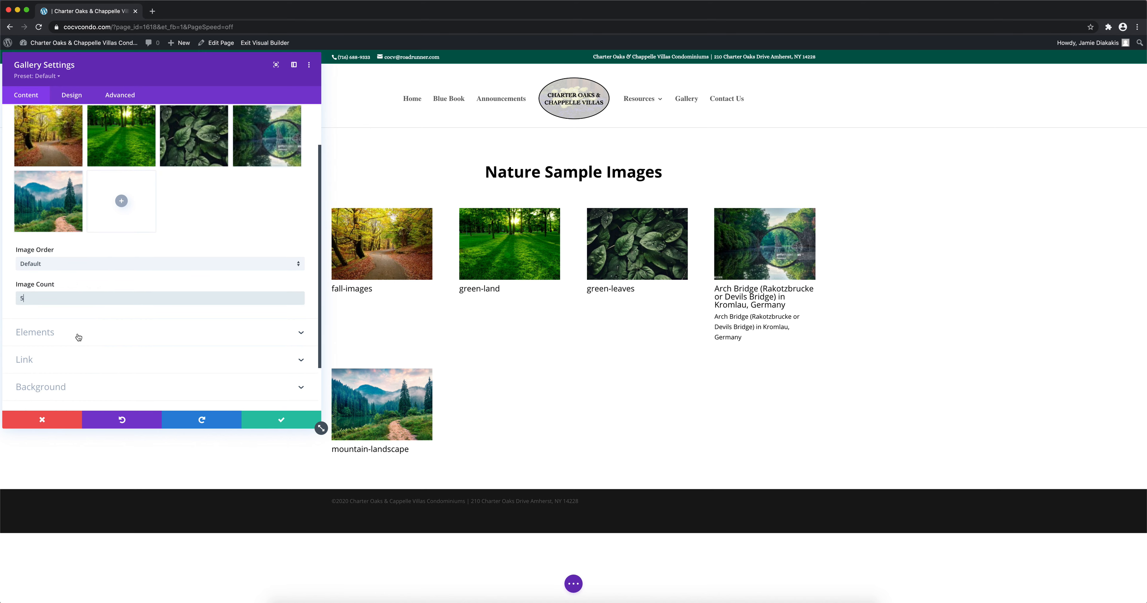
click(77, 334)
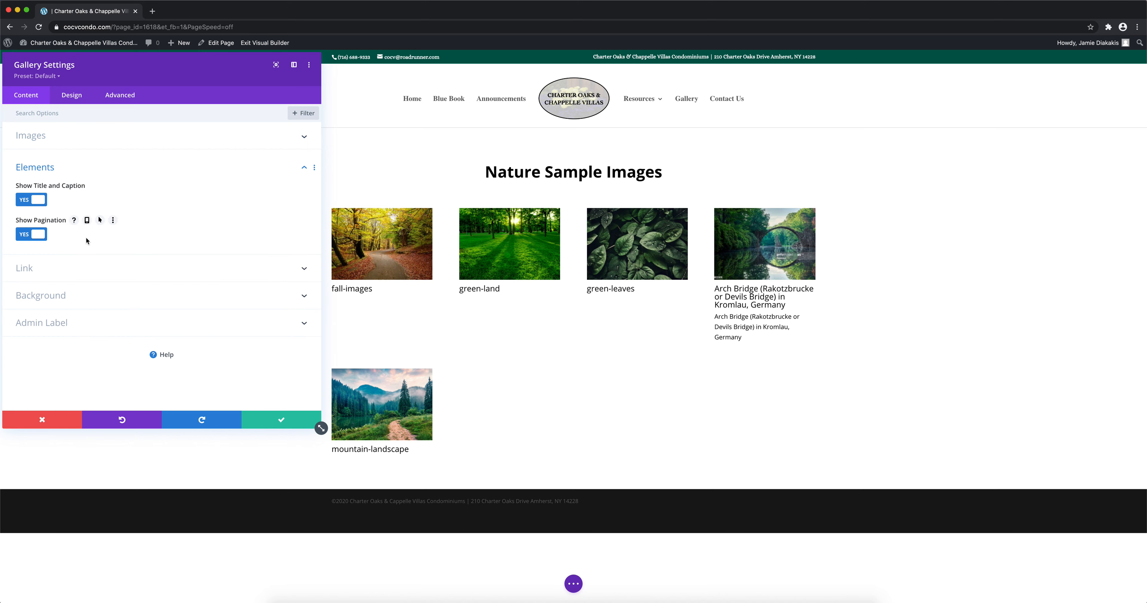
click(33, 234)
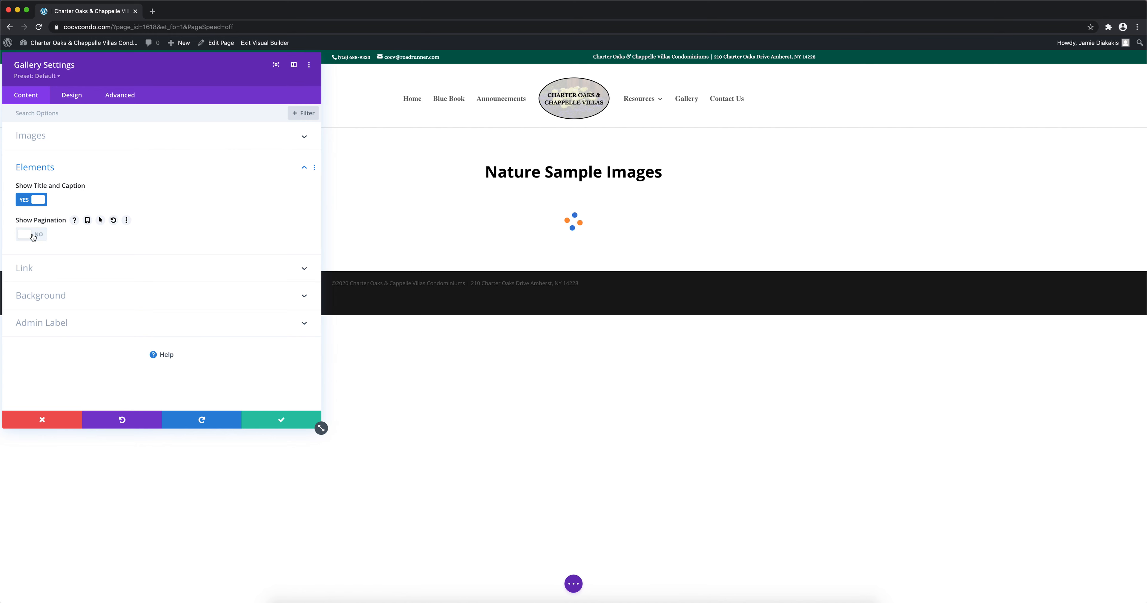
click(37, 201)
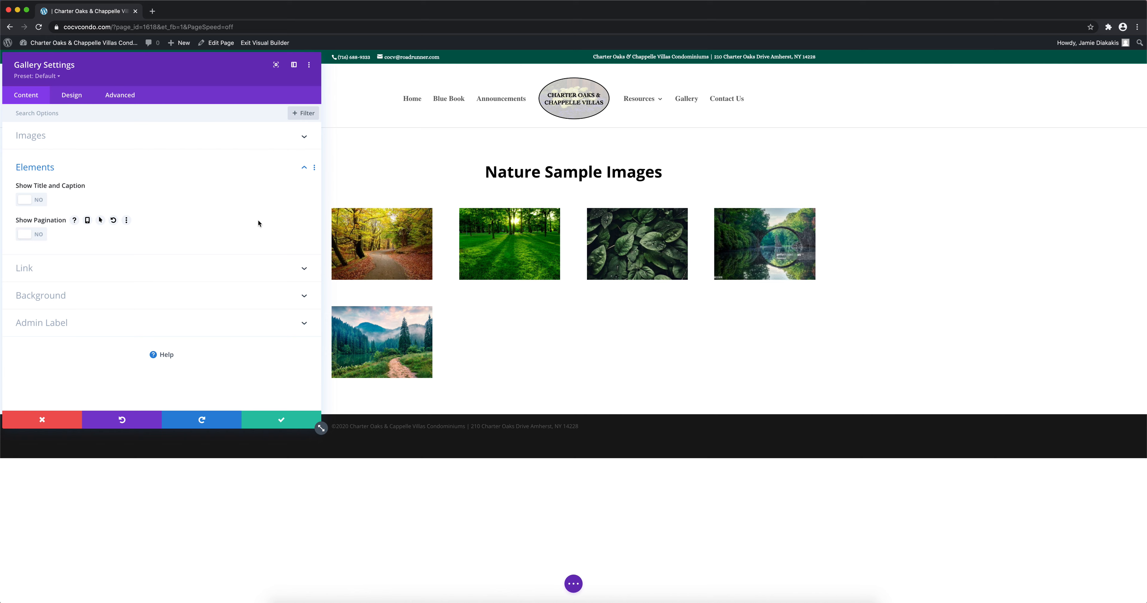
Try the Slider layout for the gallery and return it to Grid.
click(73, 95)
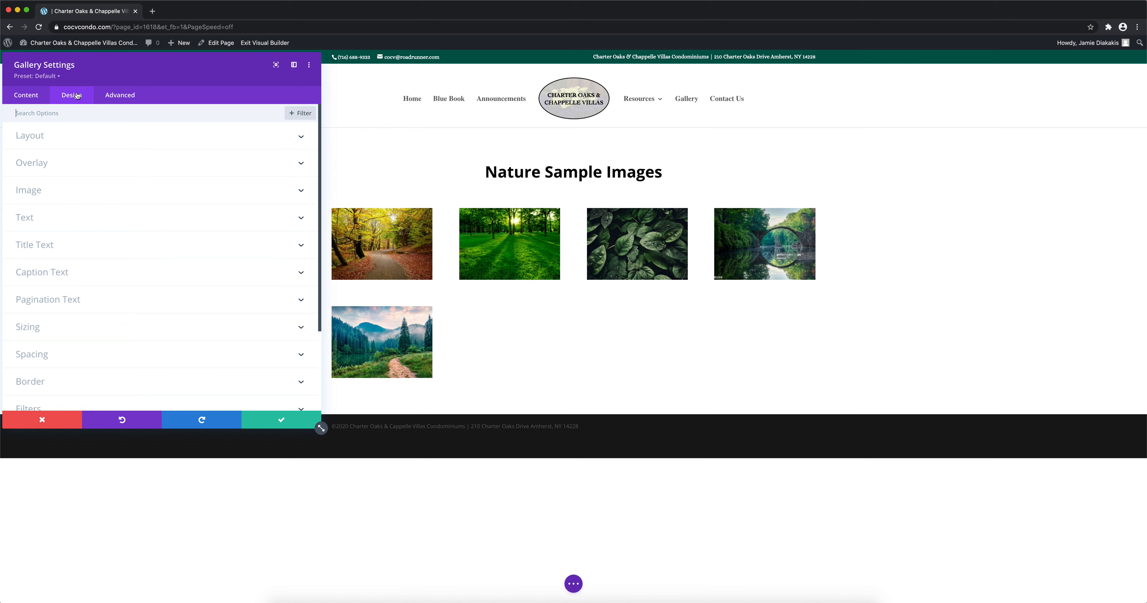
click(74, 143)
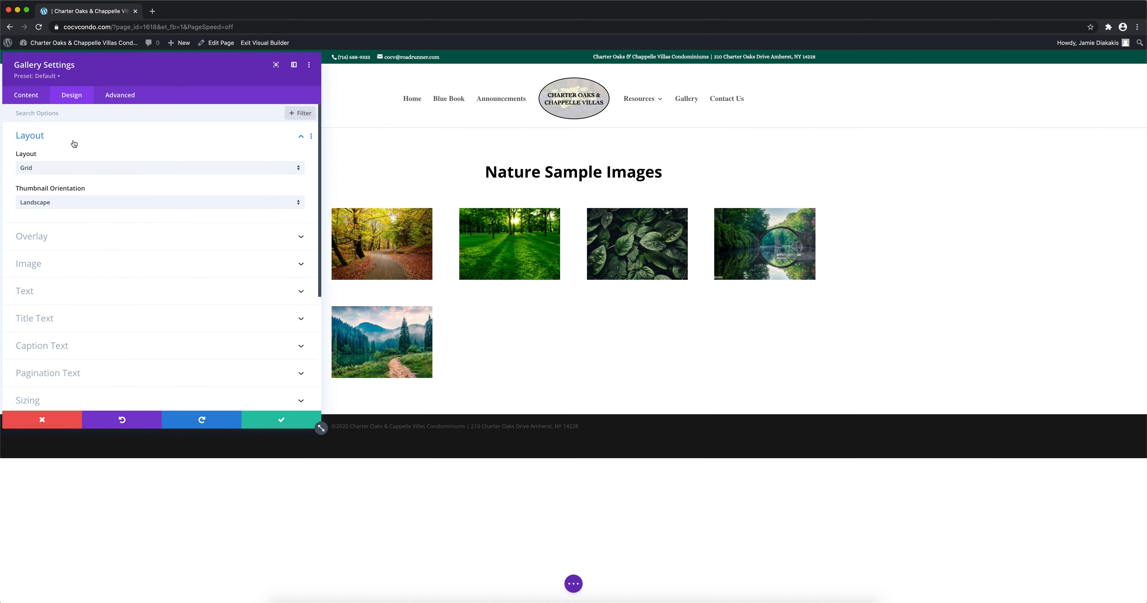
click(72, 142)
click(72, 142)
click(61, 171)
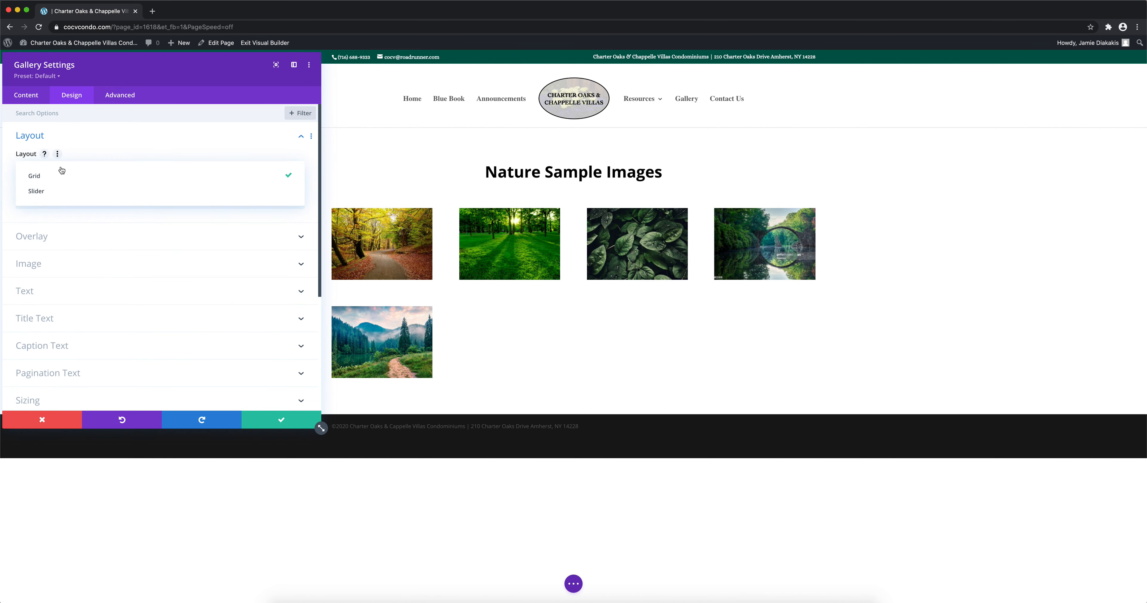
click(64, 191)
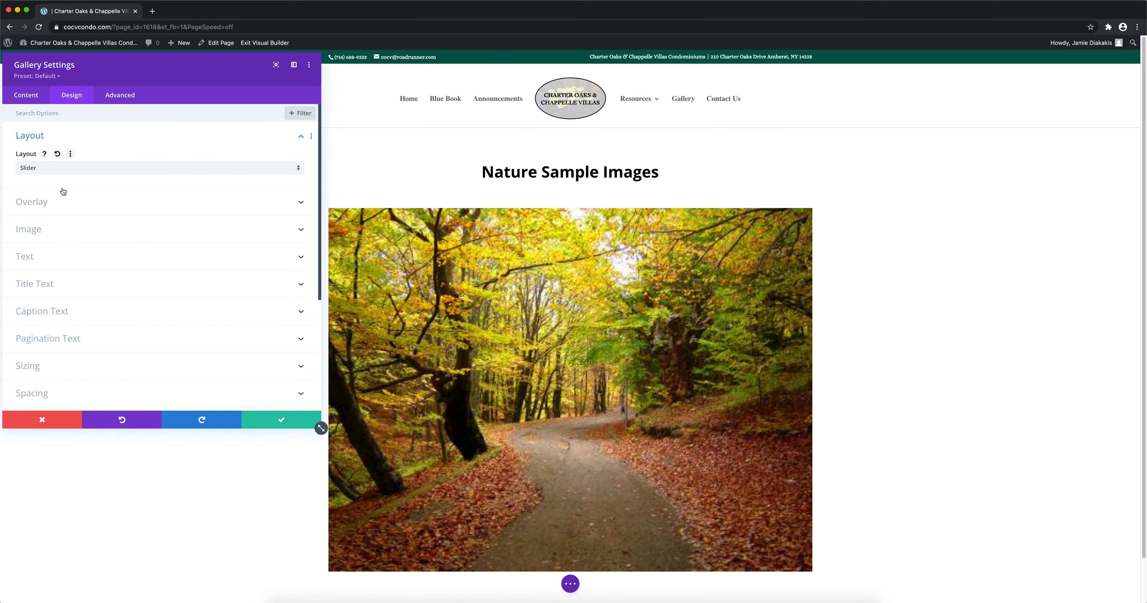
scroll(705, 386, down, 2)
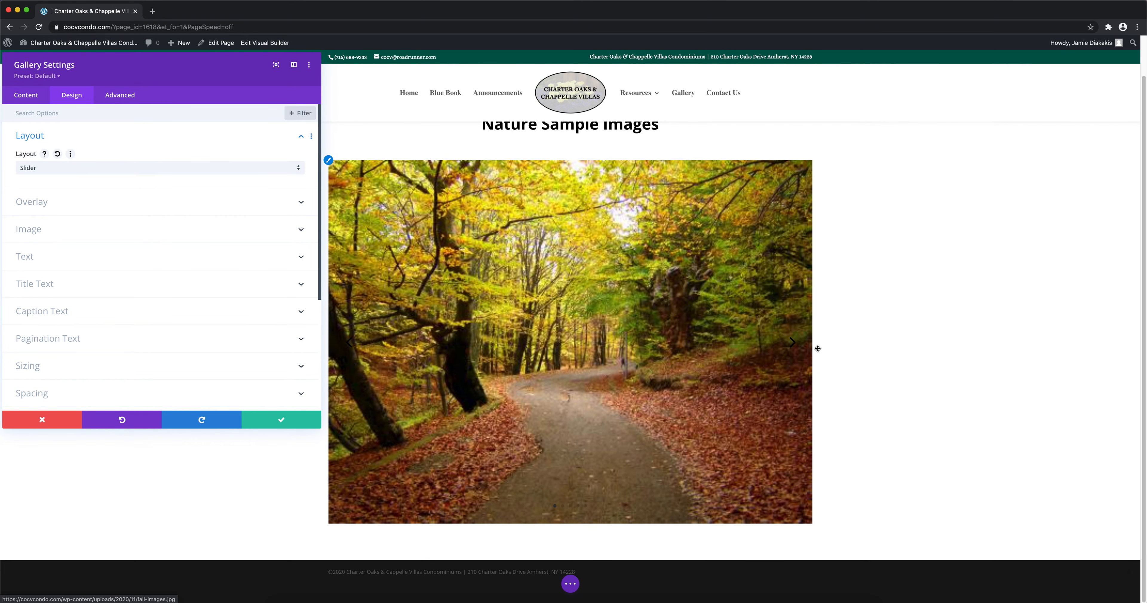
click(52, 168)
click(51, 176)
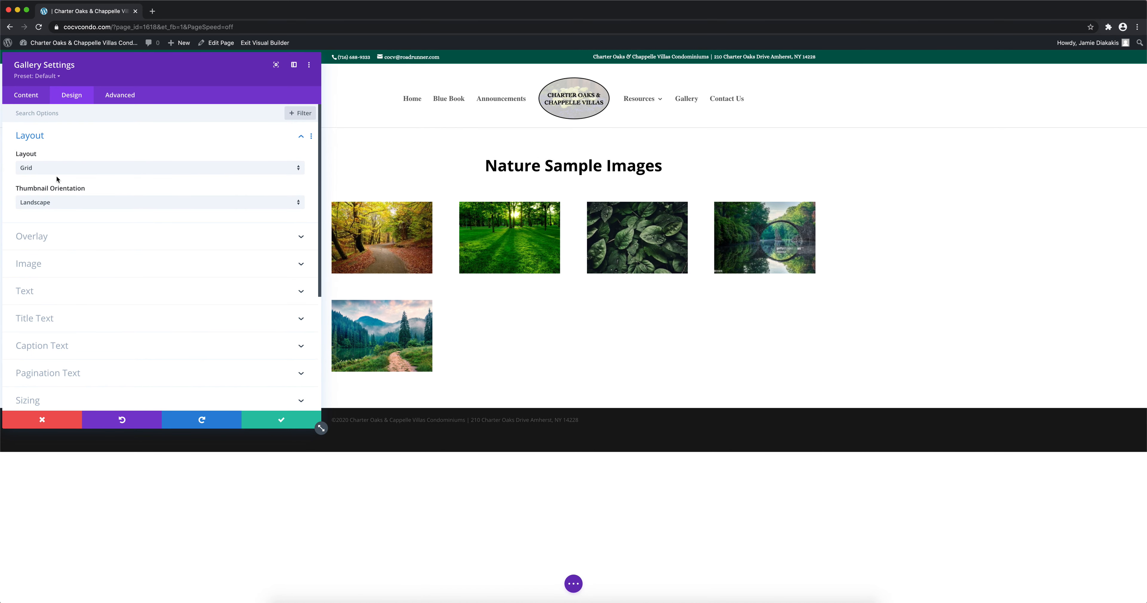
Set the gallery's overlay icon color to transparent.
click(73, 236)
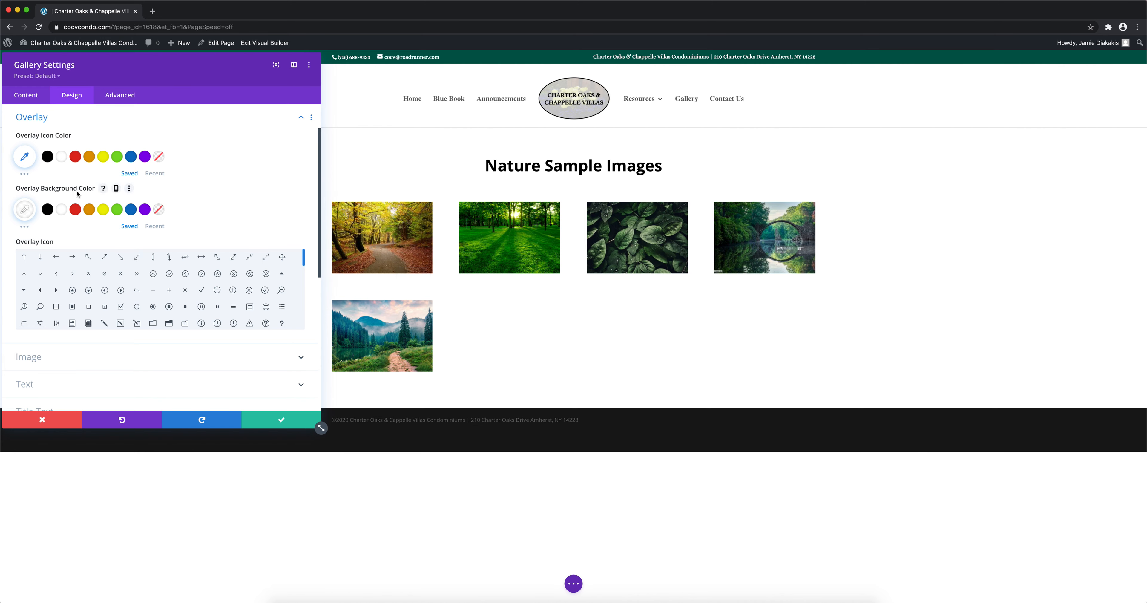
click(158, 159)
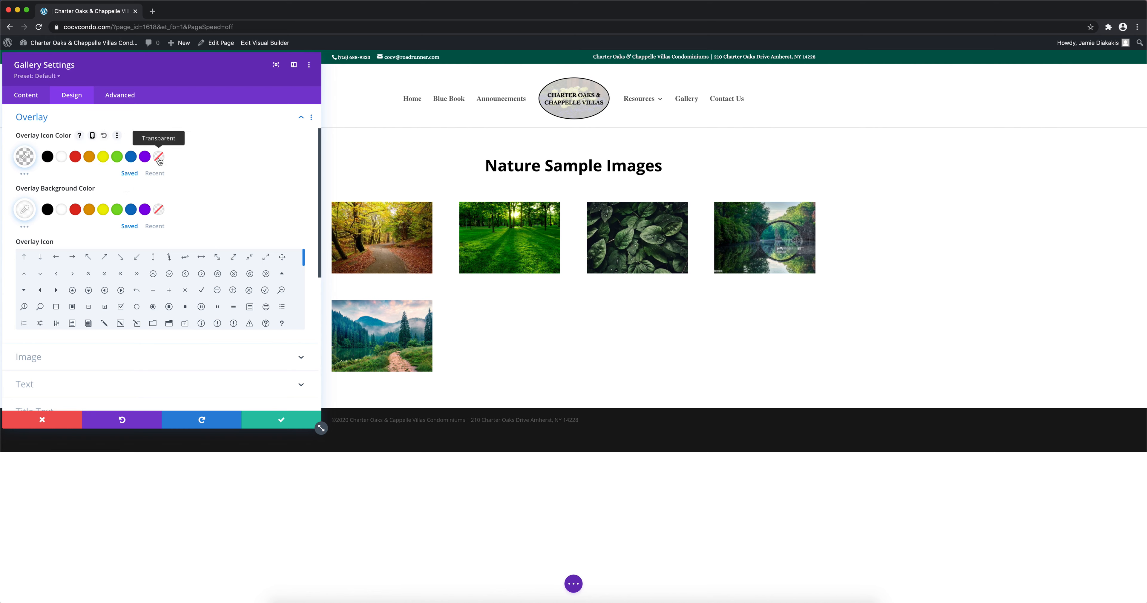
Set the gallery's overlay background color to transparent, look through the remaining design options, and save the module settings.
click(159, 209)
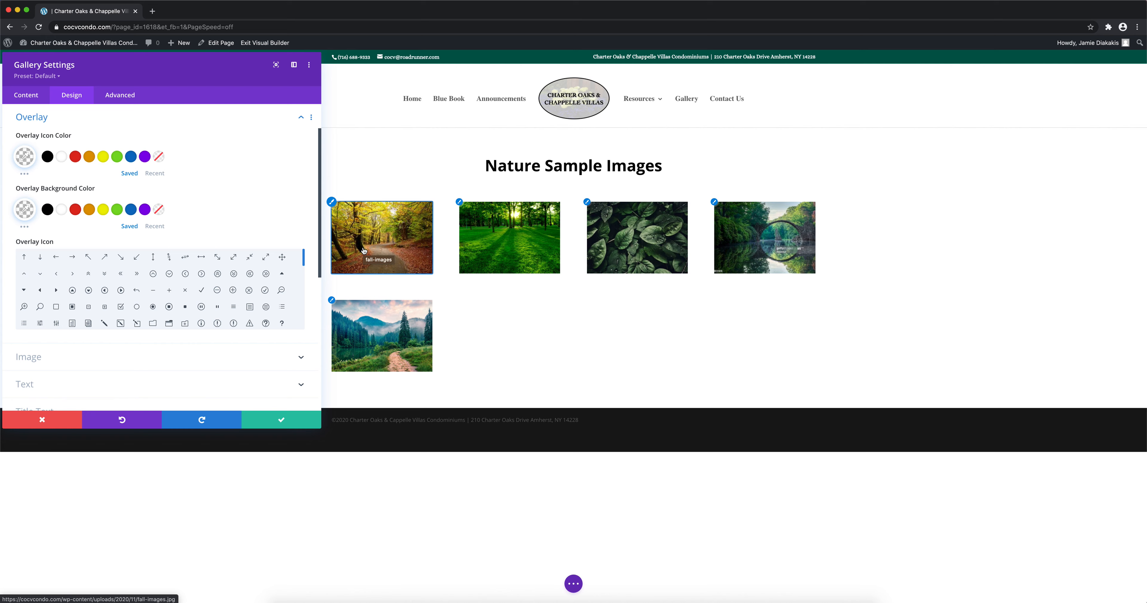
scroll(229, 174, down, 4)
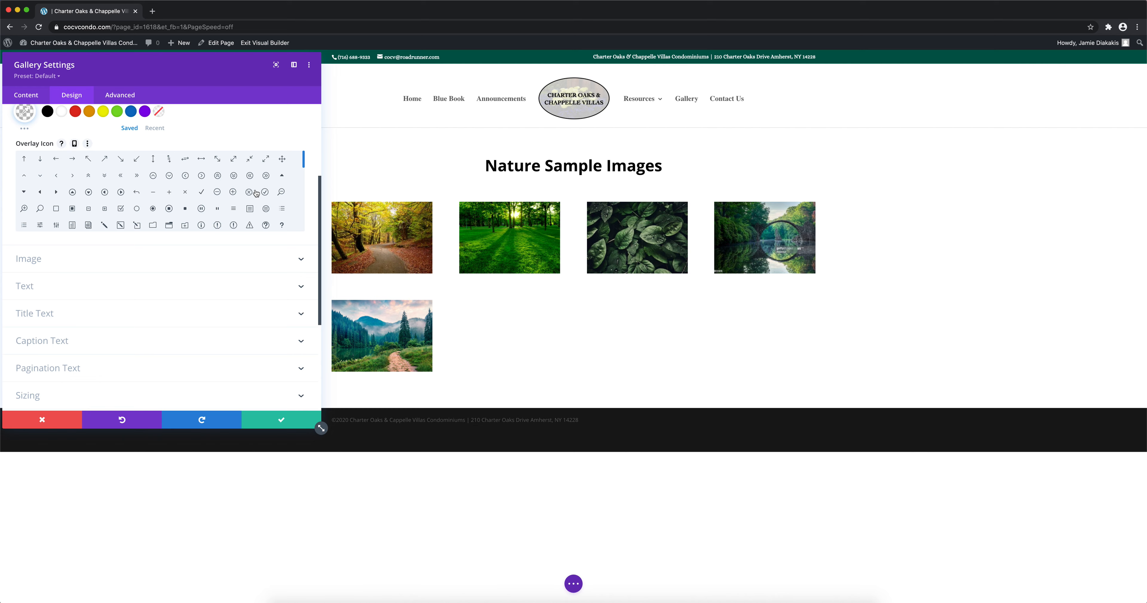
mouse_move(302, 166)
mouse_down()
mouse_move(302, 180)
mouse_move(304, 160)
mouse_up()
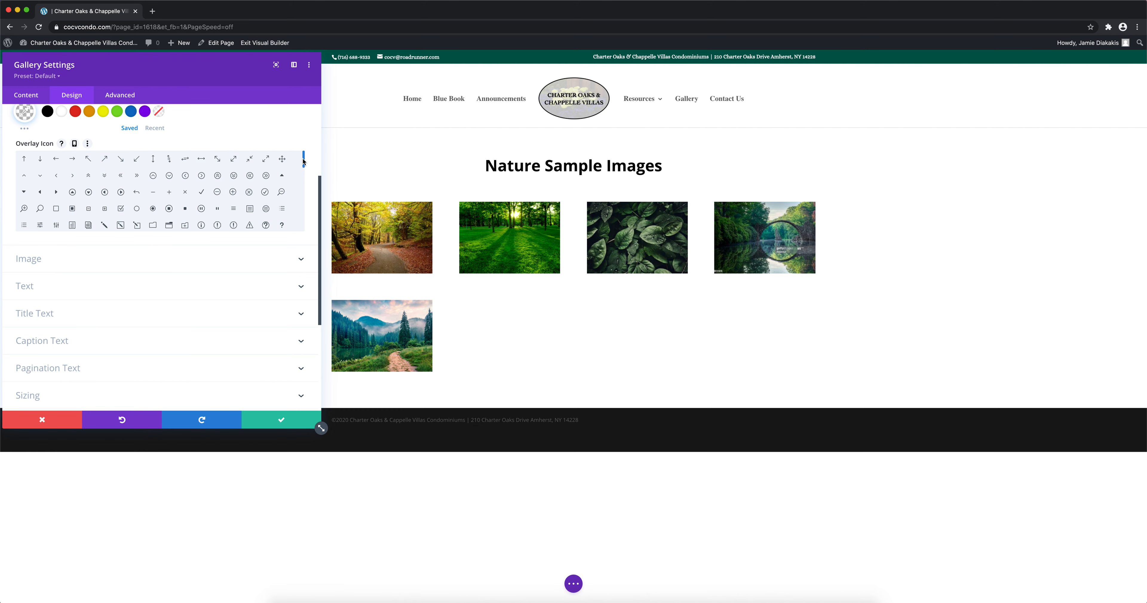
click(124, 262)
scroll(123, 259, down, 5)
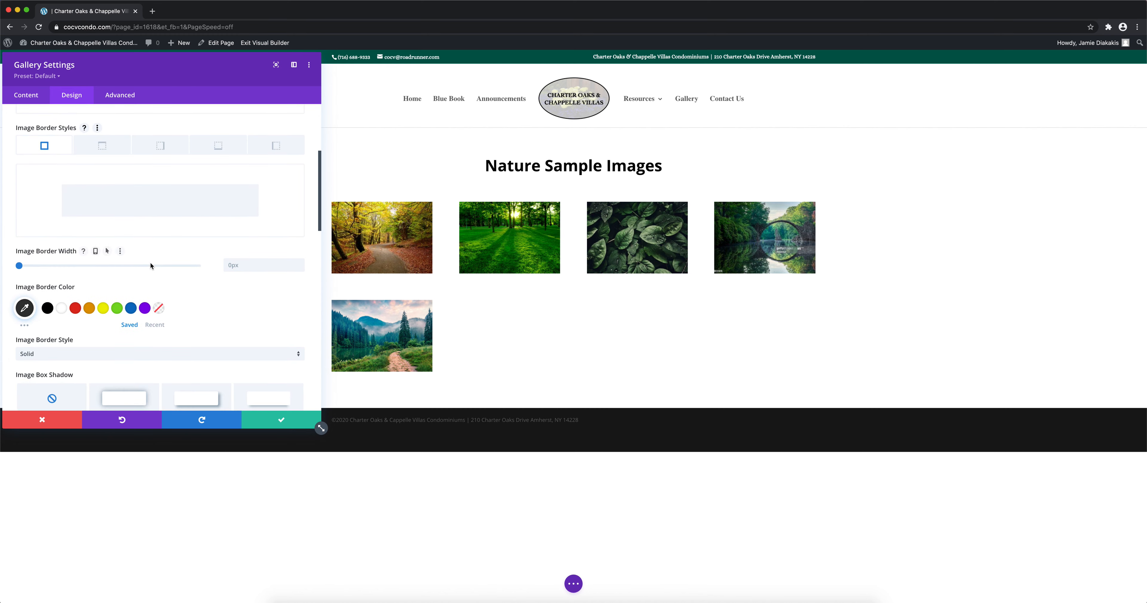
scroll(203, 264, down, 15)
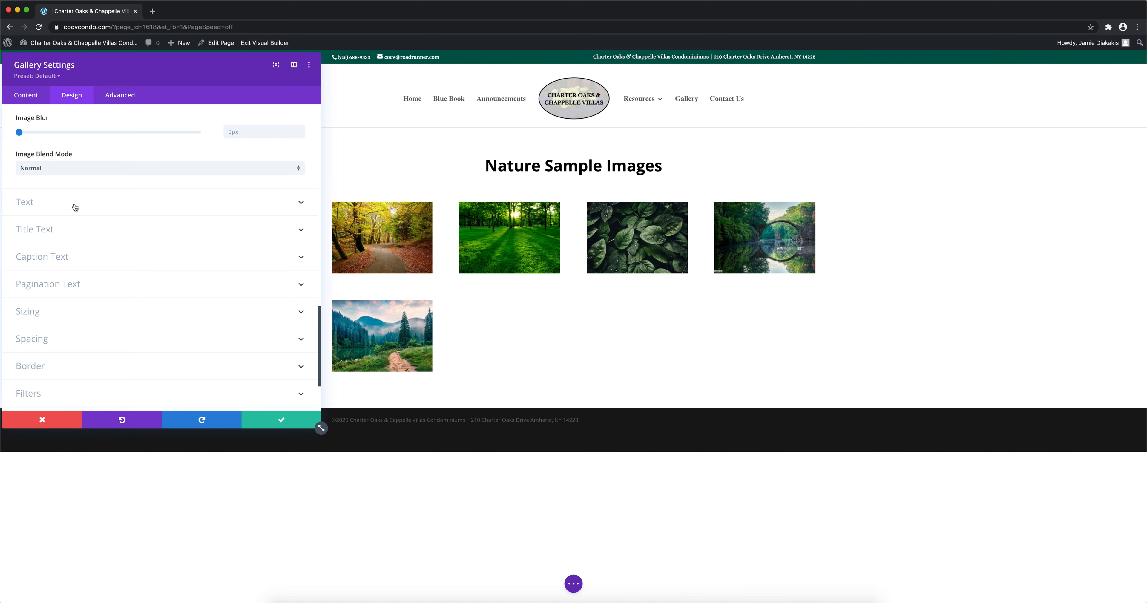
scroll(83, 270, down, 1)
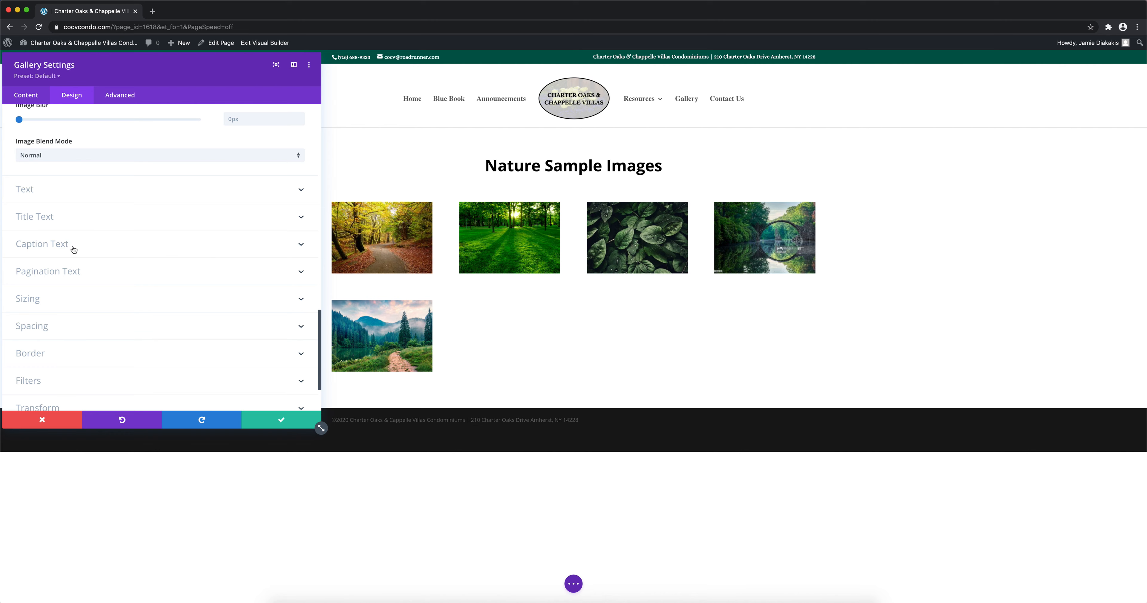
click(273, 427)
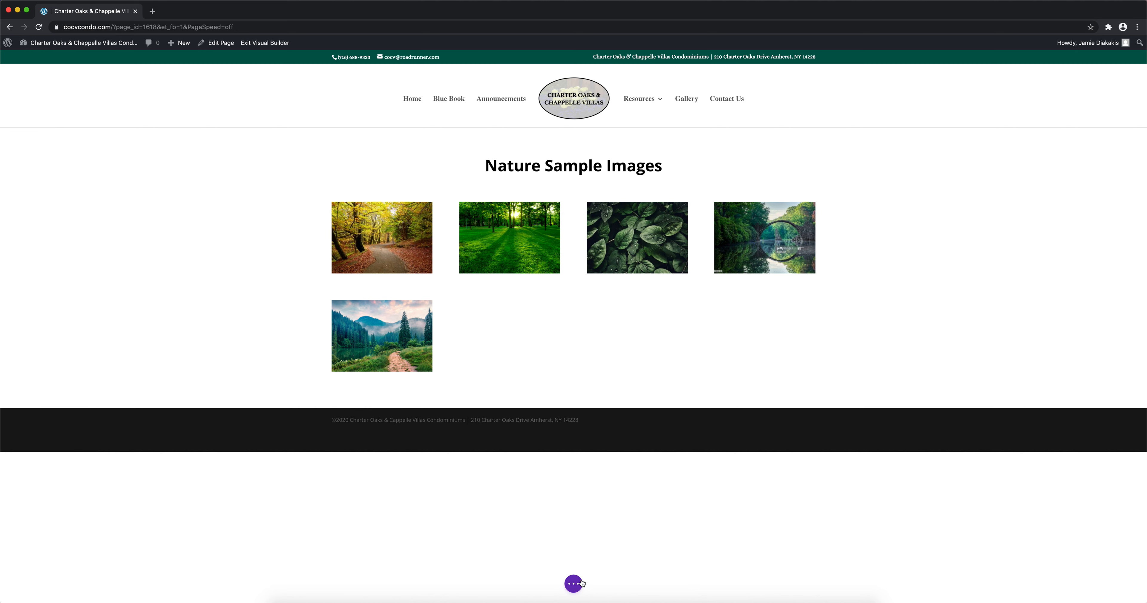
Publish the nature images page and exit the Visual Builder.
click(573, 584)
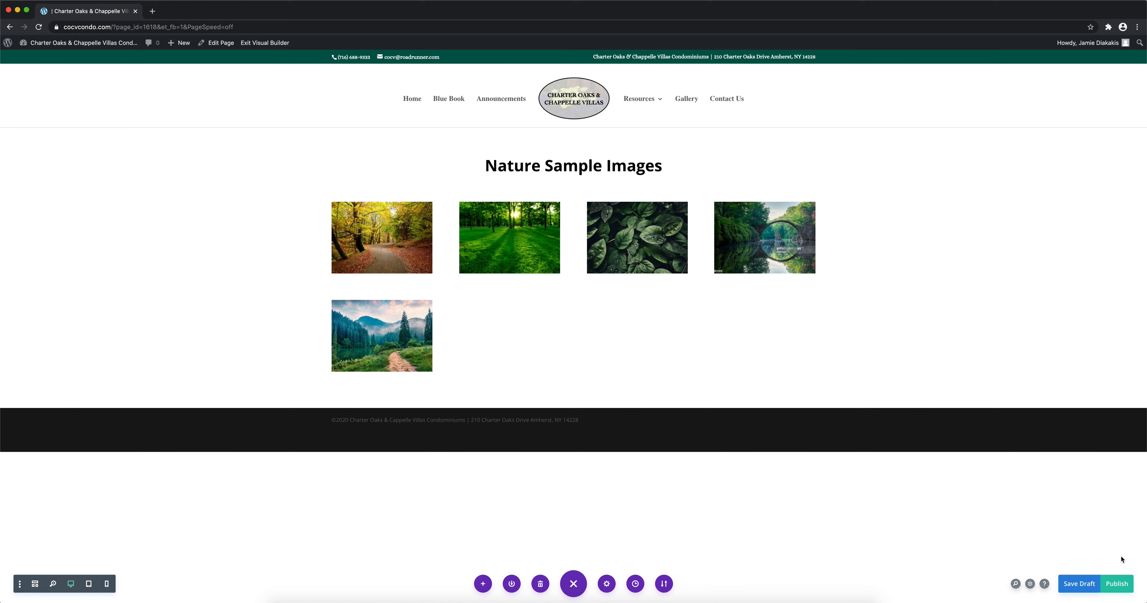
click(1114, 588)
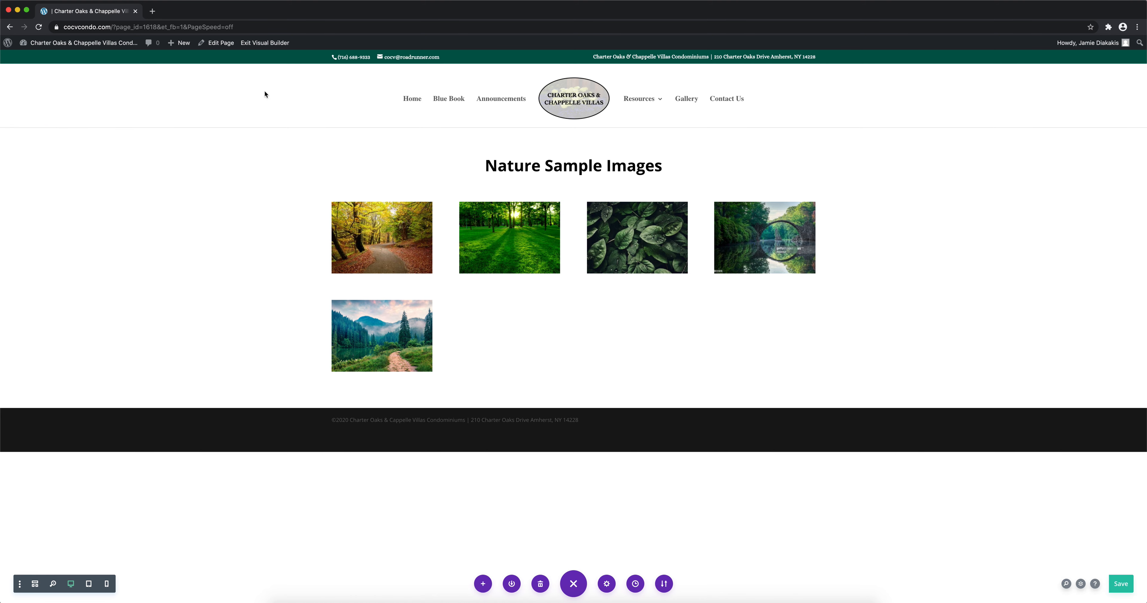
click(259, 44)
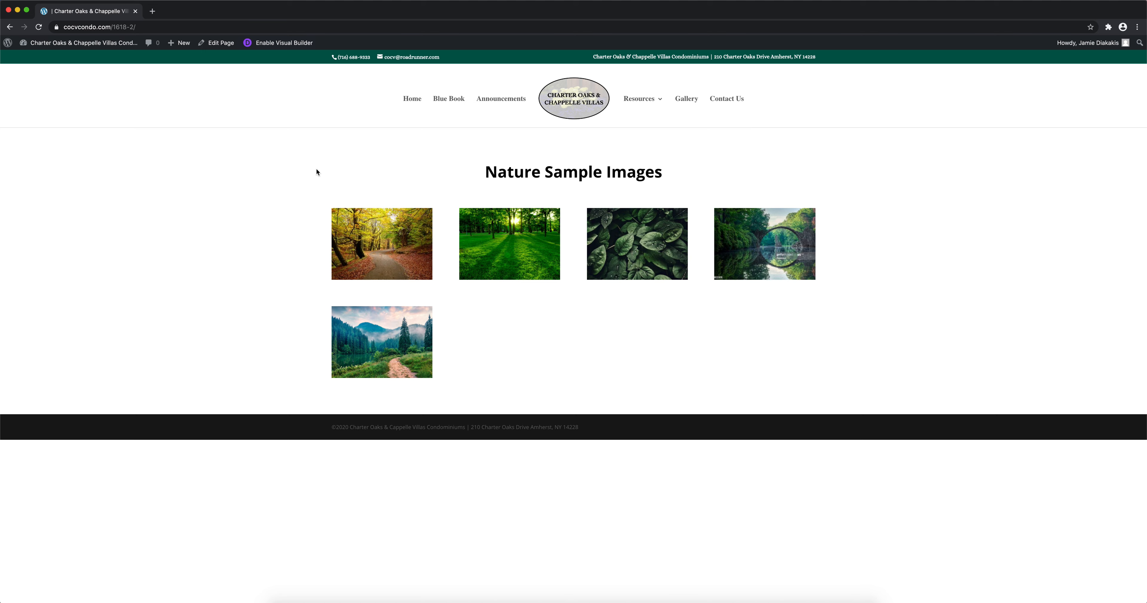
View the live Photo Gallery page and check the "Sample Nature Images" entry in its Nature section.
click(688, 100)
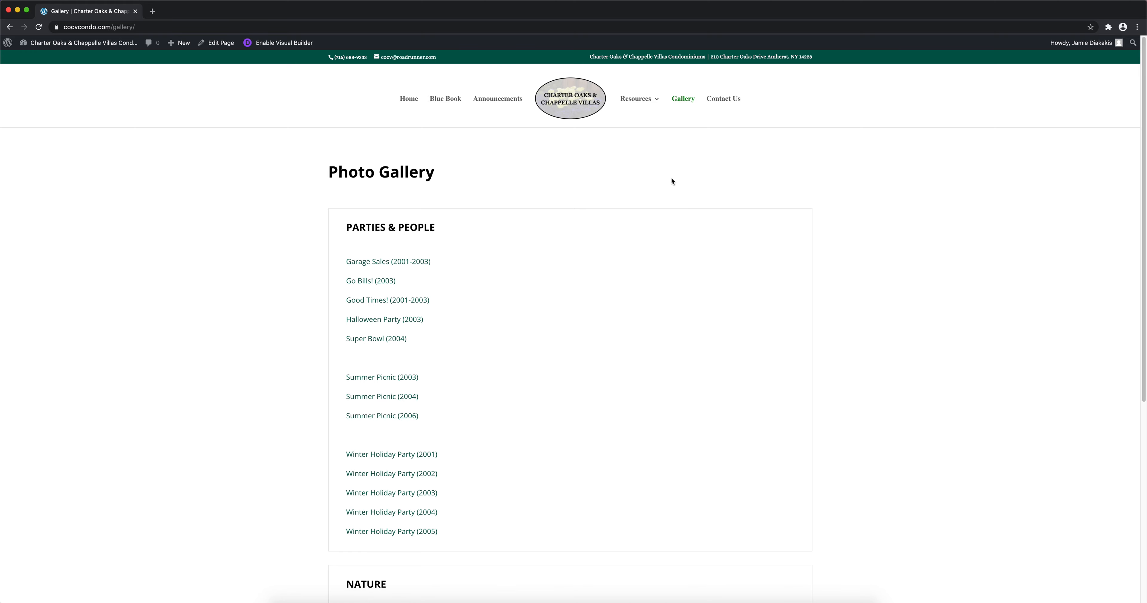
scroll(668, 179, down, 4)
scroll(666, 181, down, 3)
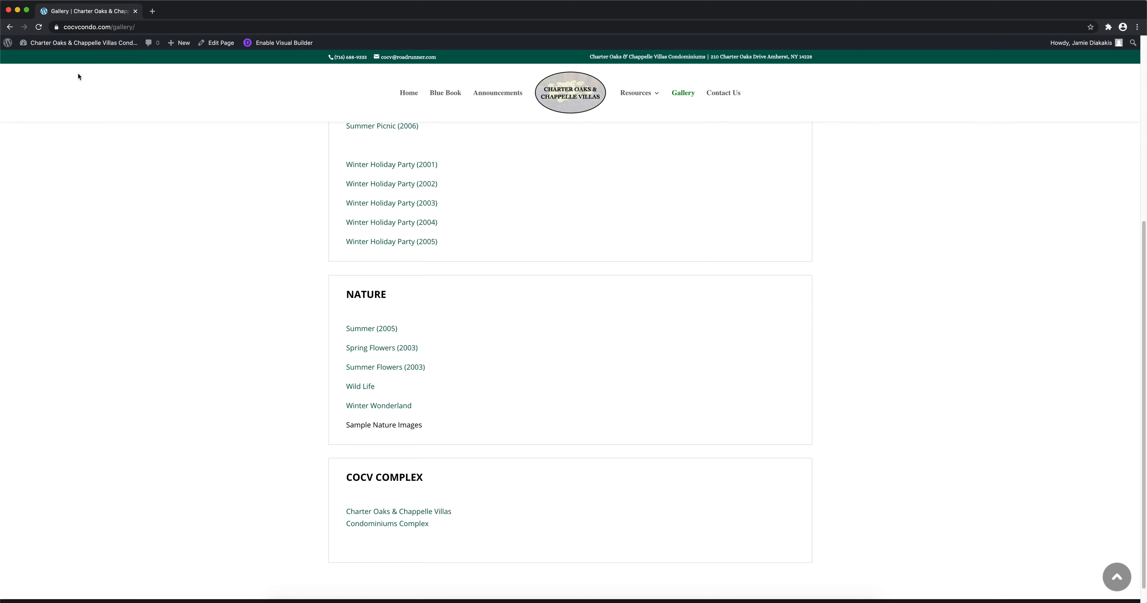
Quick-edit the untitled page in the WordPress pages list and give it the title "Sample Nature Images".
click(61, 46)
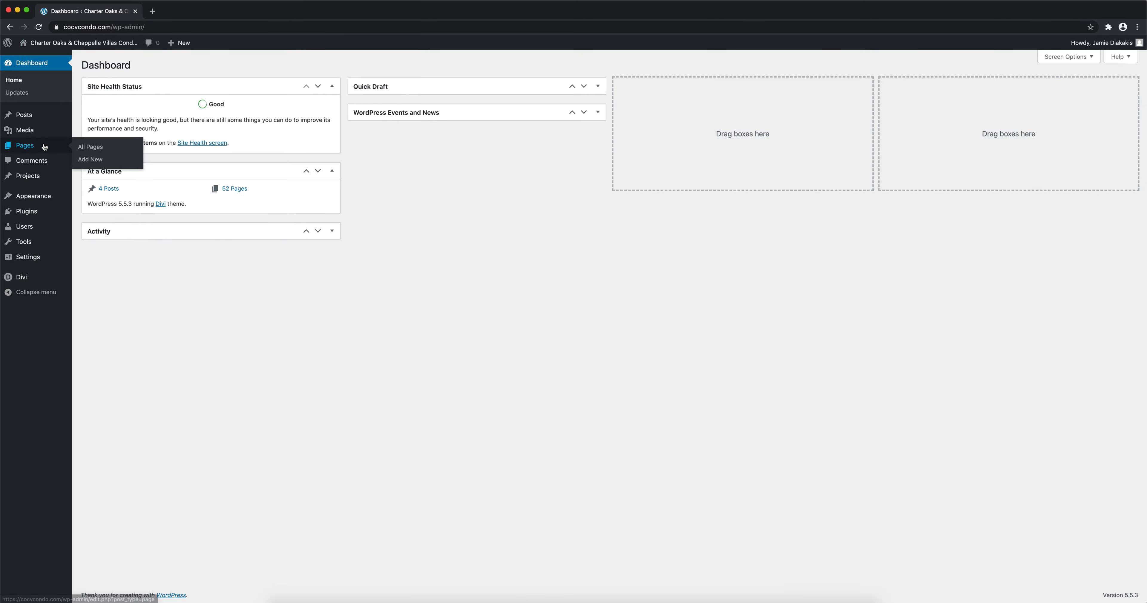
click(36, 148)
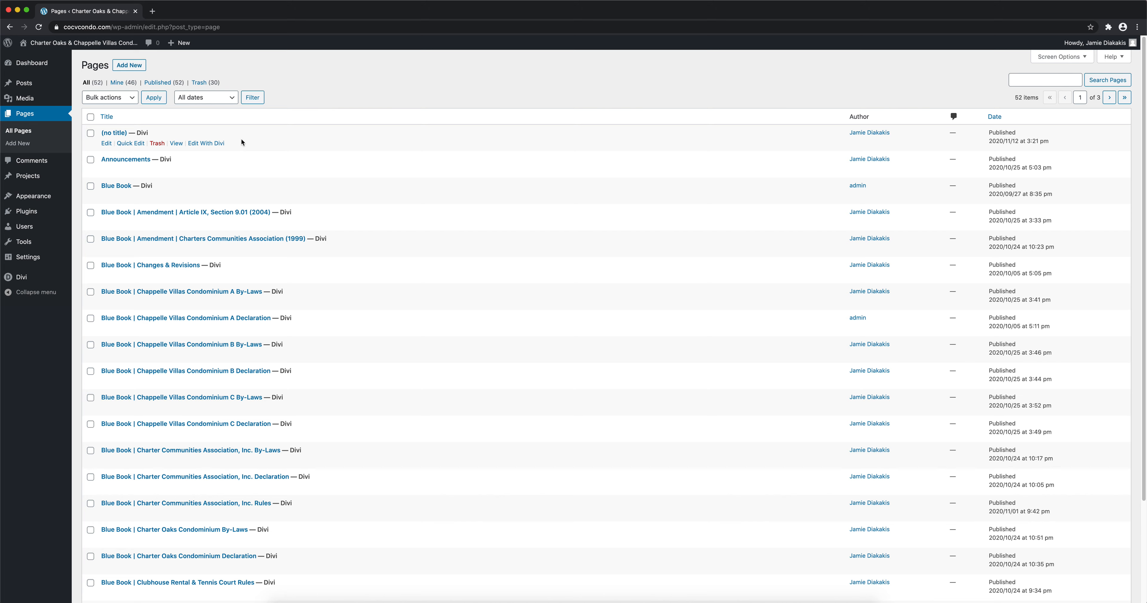
click(135, 144)
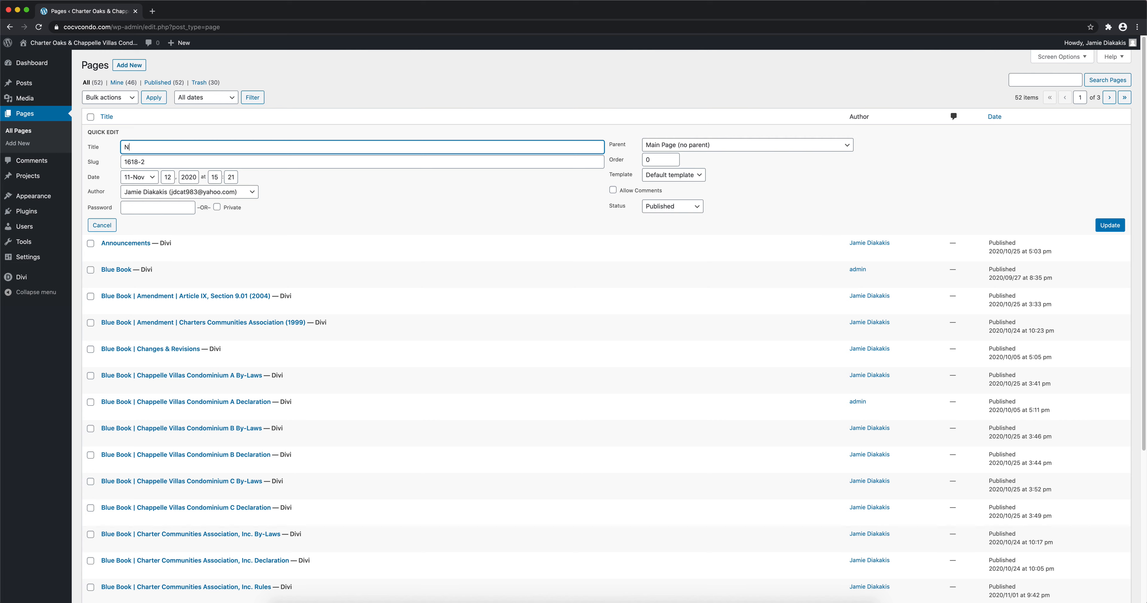
text(Sample Nature Images)
Replace the page's slug with "/sample-nature-images", leave its status as Published, and update the page.
drag(150, 162, 118, 163)
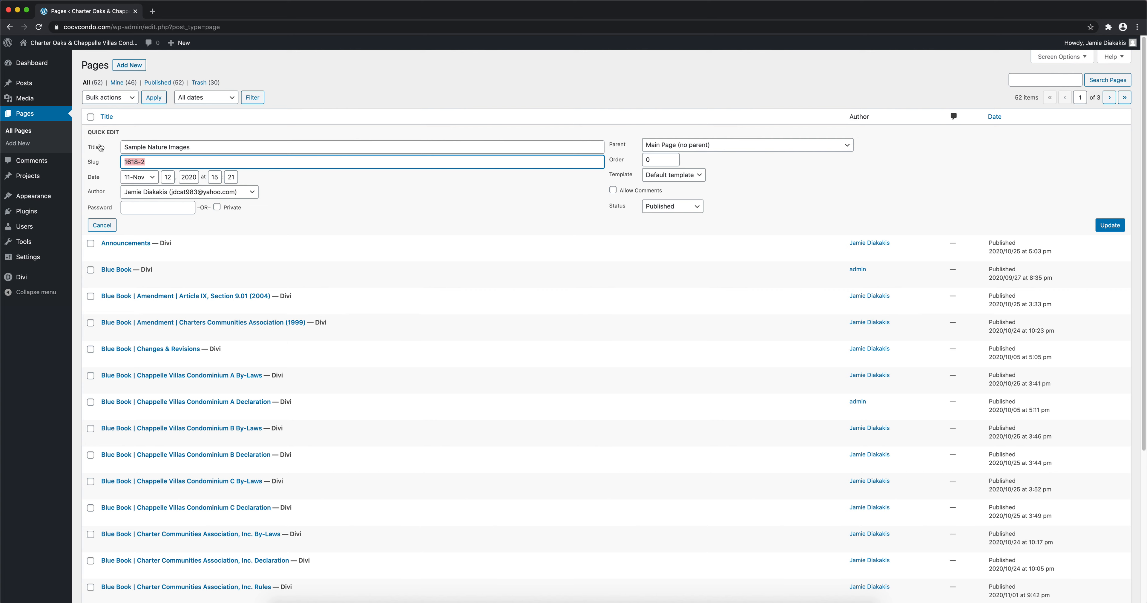
text(/sample-nature-images)
click(319, 203)
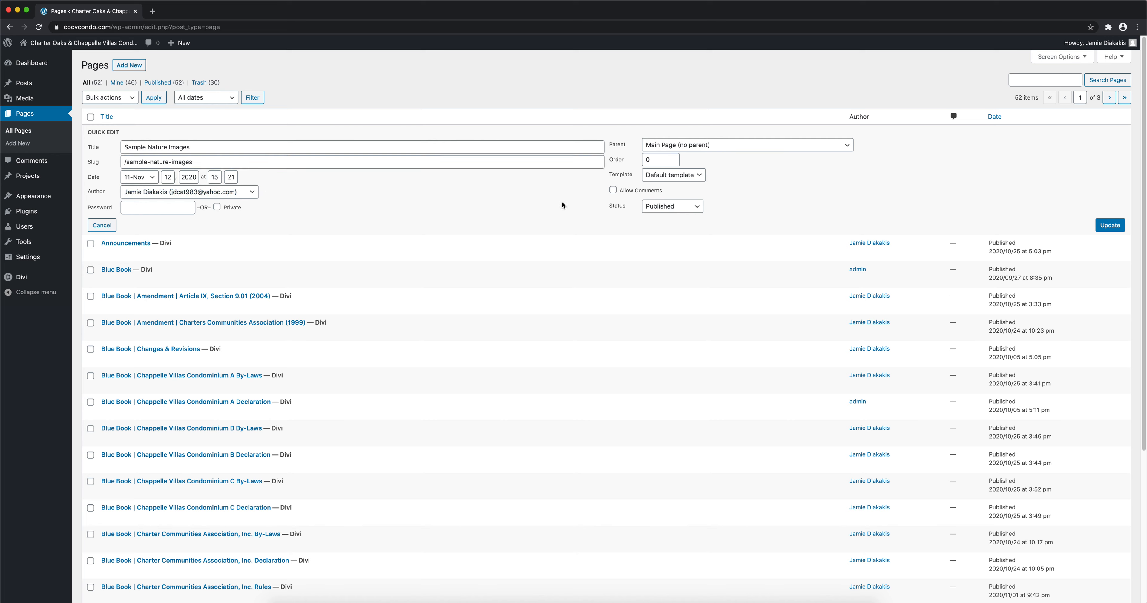
click(678, 210)
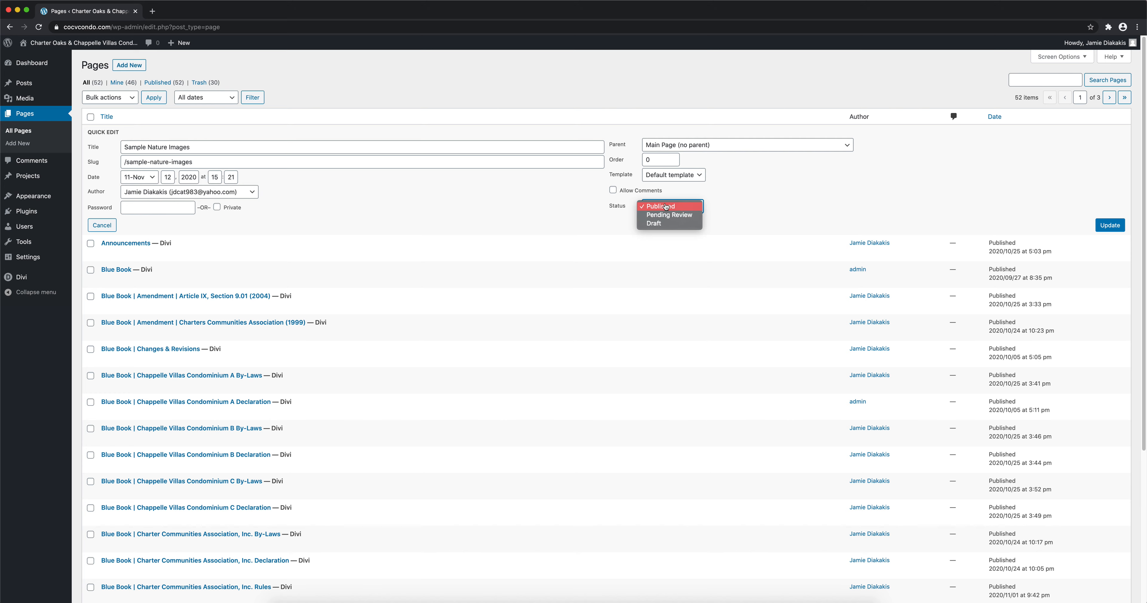
click(726, 203)
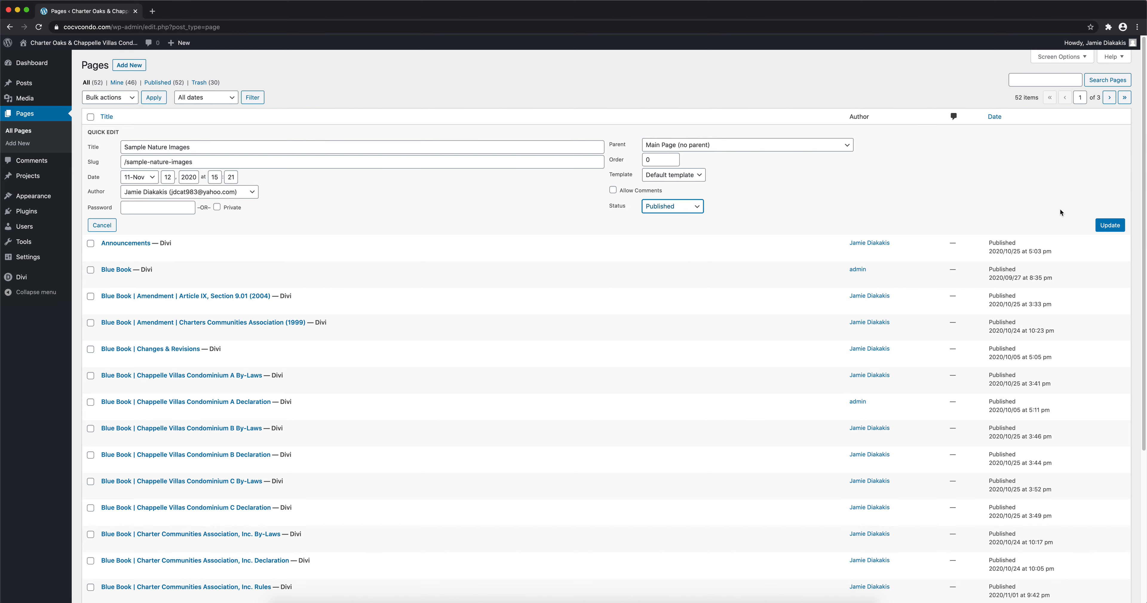
click(1111, 226)
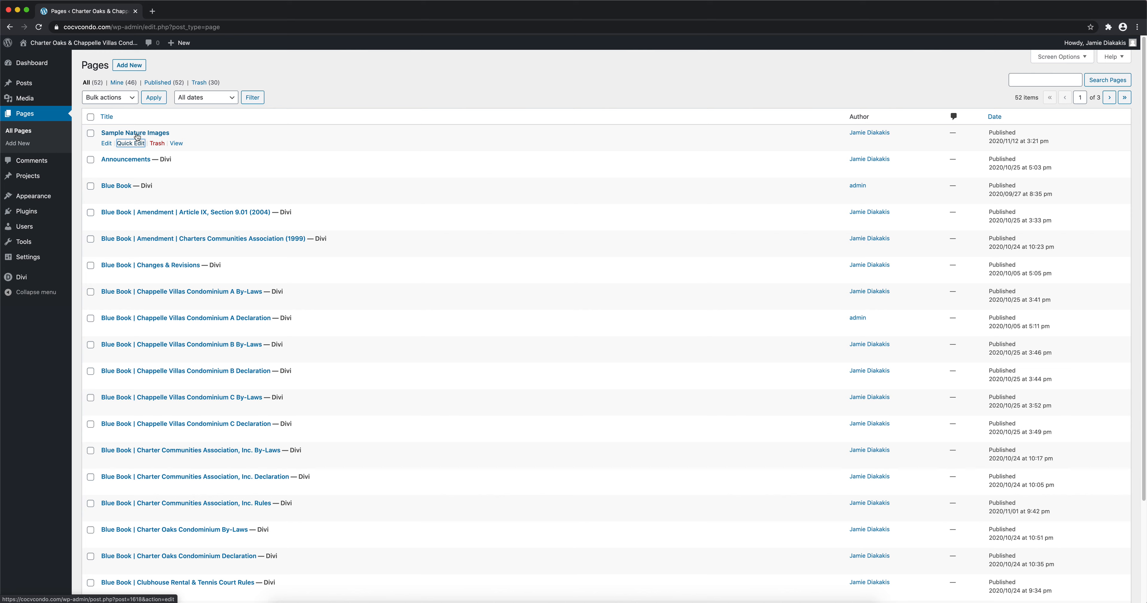
Return to the site's Gallery page, enable the Visual Builder, and open the settings of the NATURE blurb.
mouse_move(63, 46)
click(63, 45)
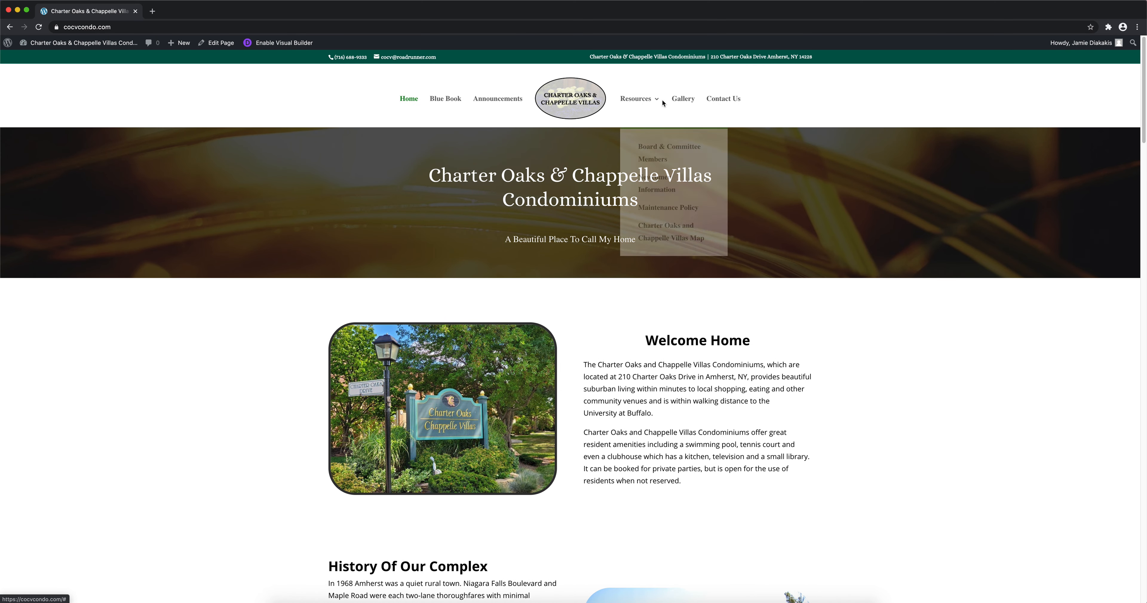
click(681, 99)
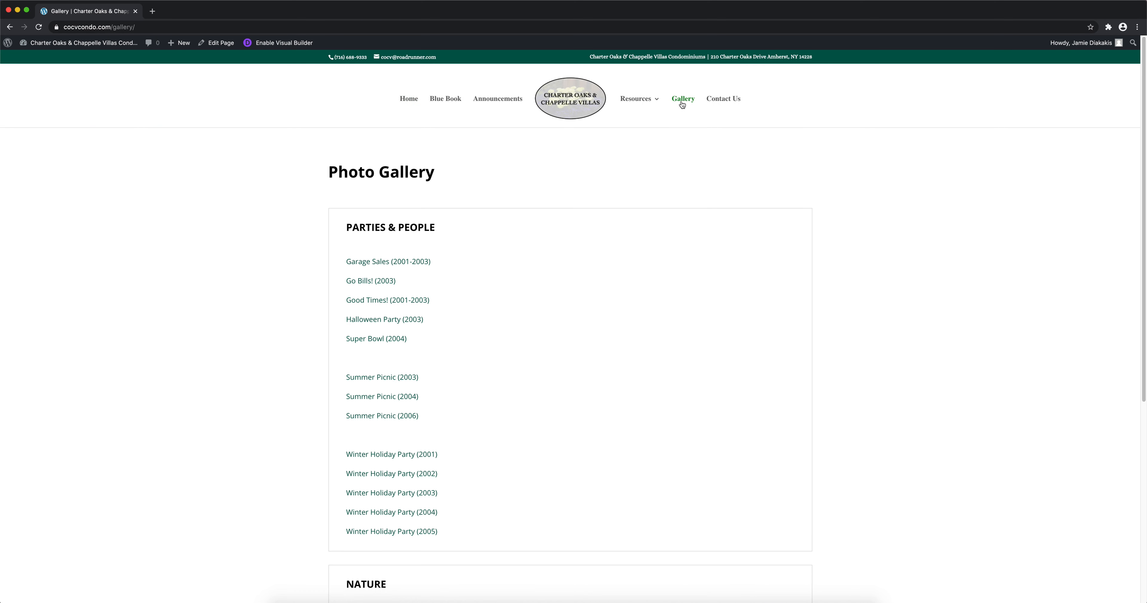
click(277, 43)
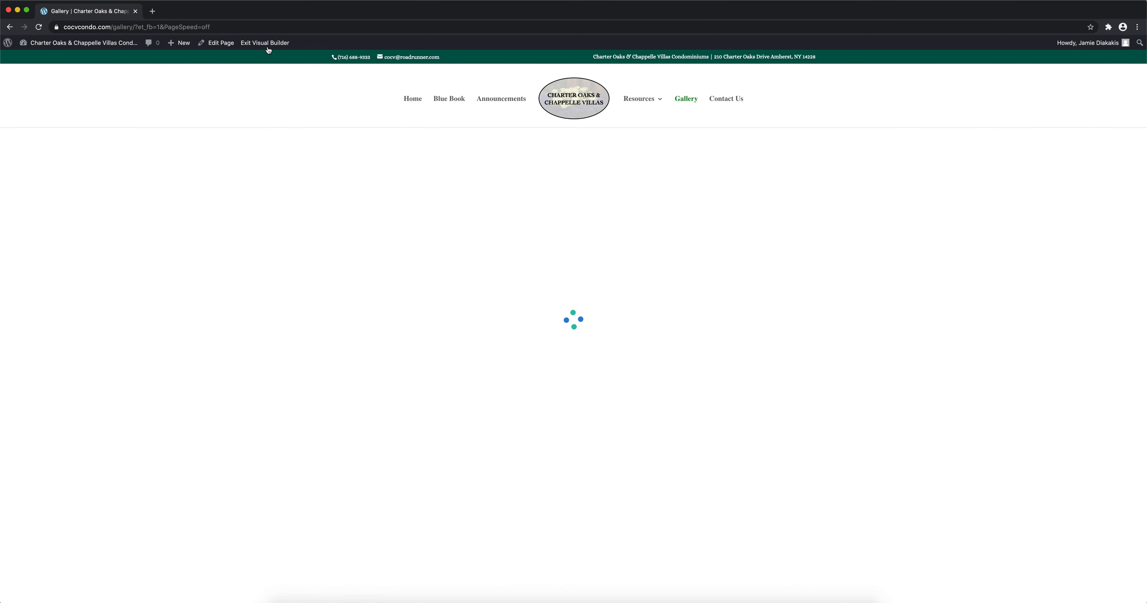
scroll(286, 257, down, 6)
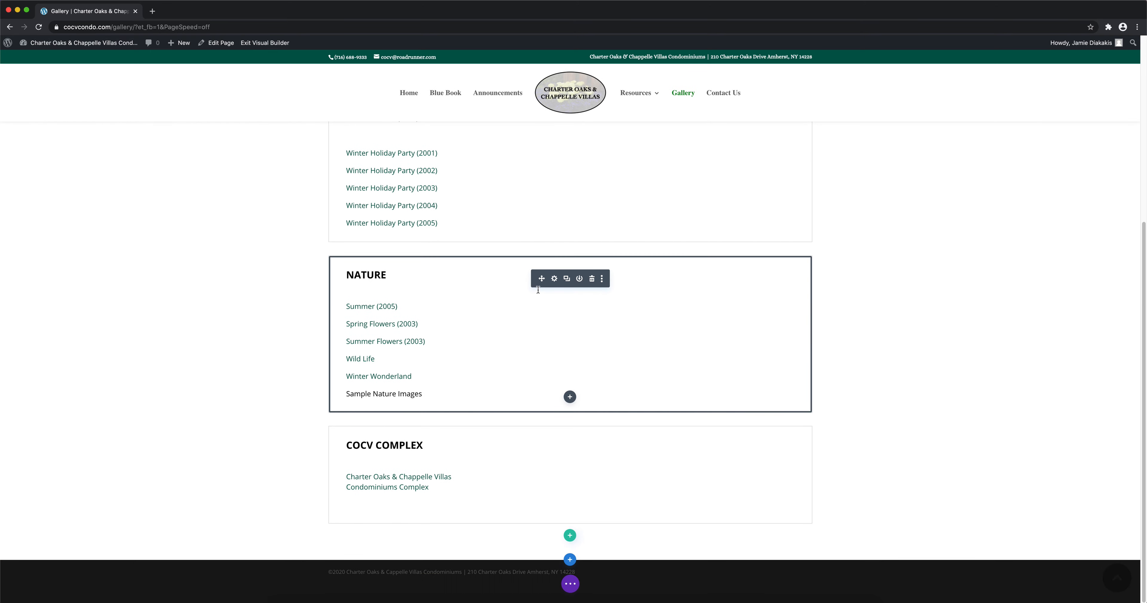
click(554, 280)
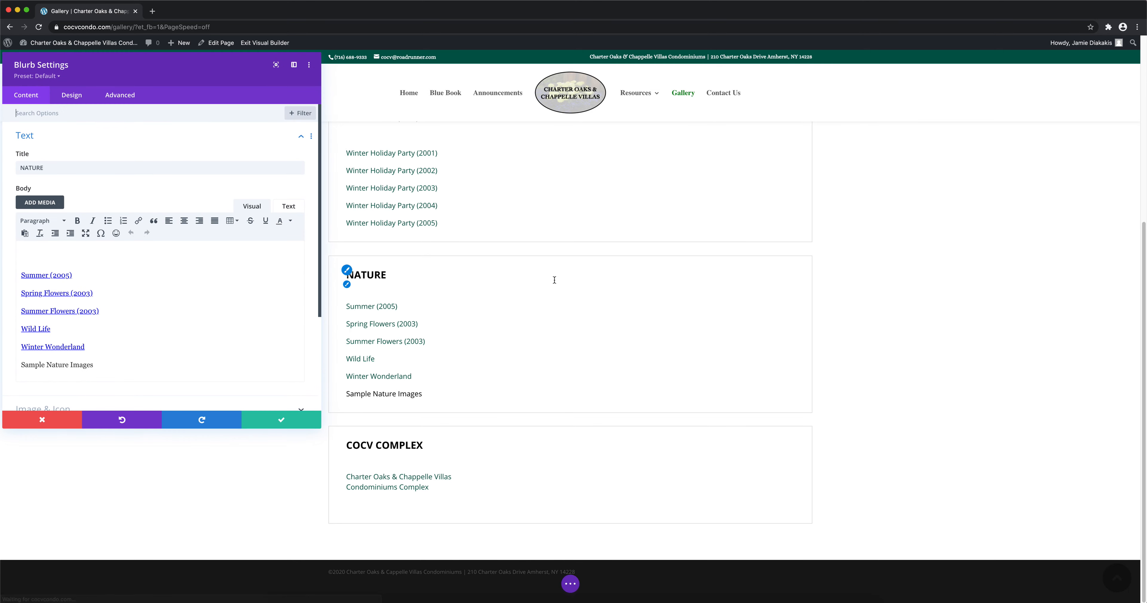
scroll(141, 294, down, 1)
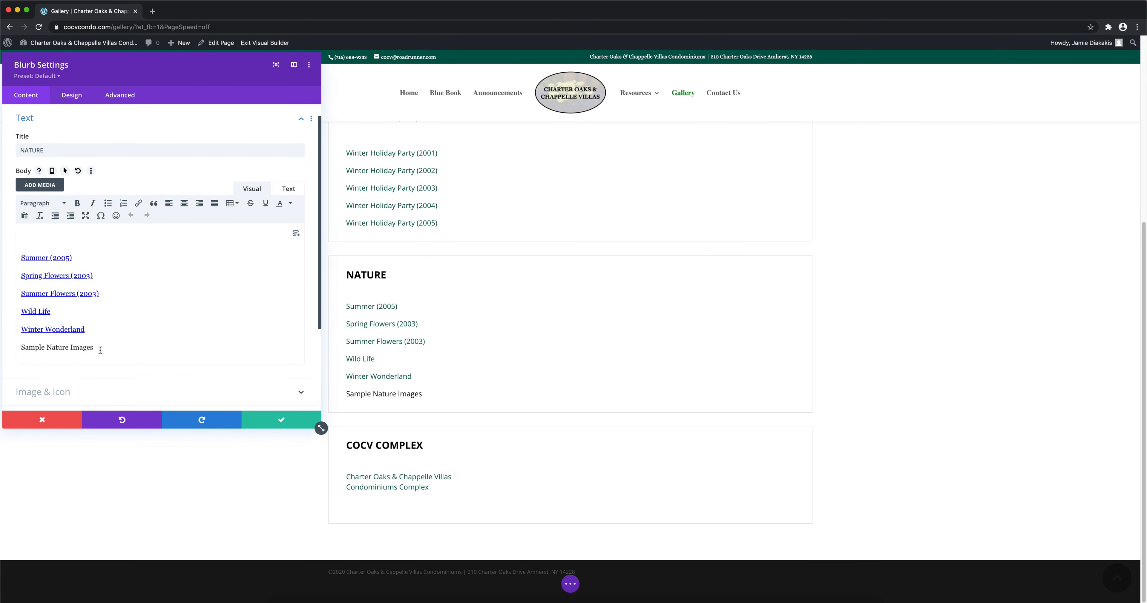
drag(94, 347, 16, 346)
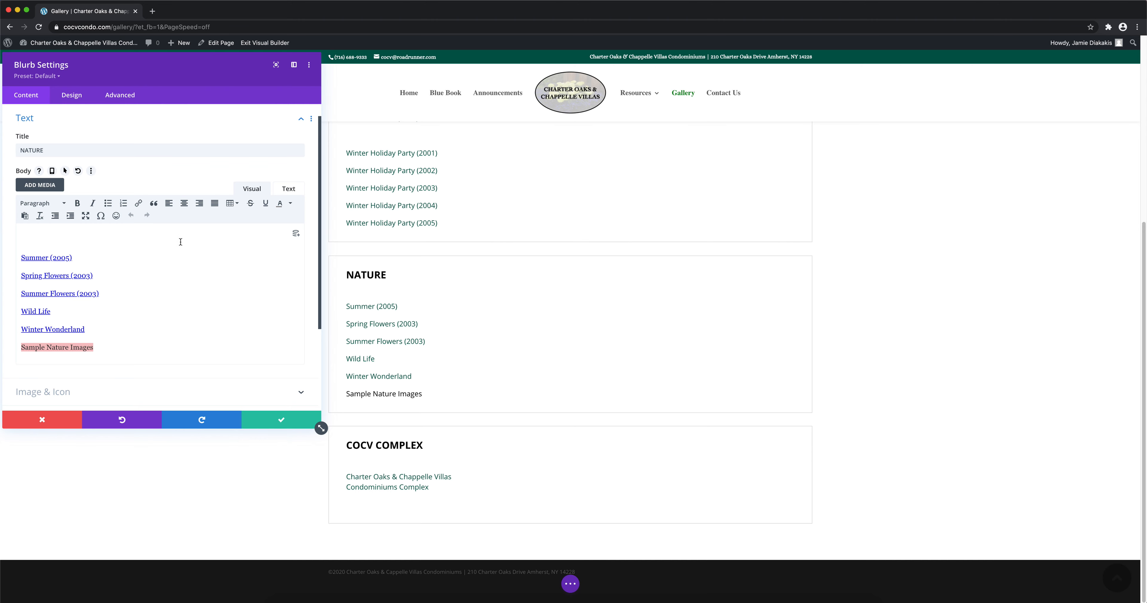
click(139, 204)
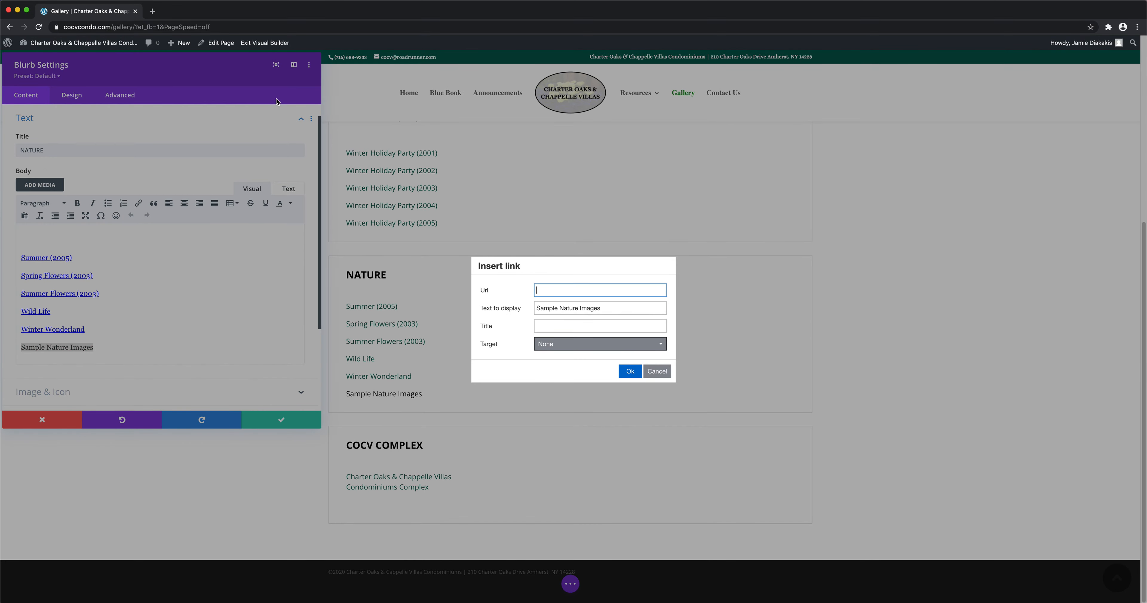
click(189, 28)
drag(132, 27, 62, 27)
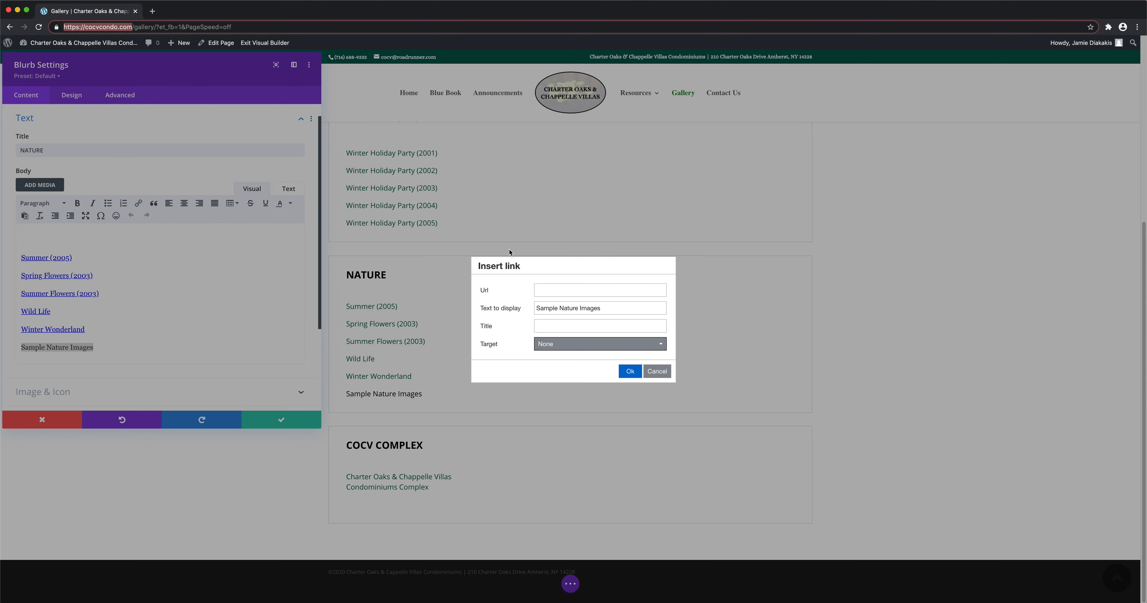
click(562, 290)
text(https://cocvcondo.com/)
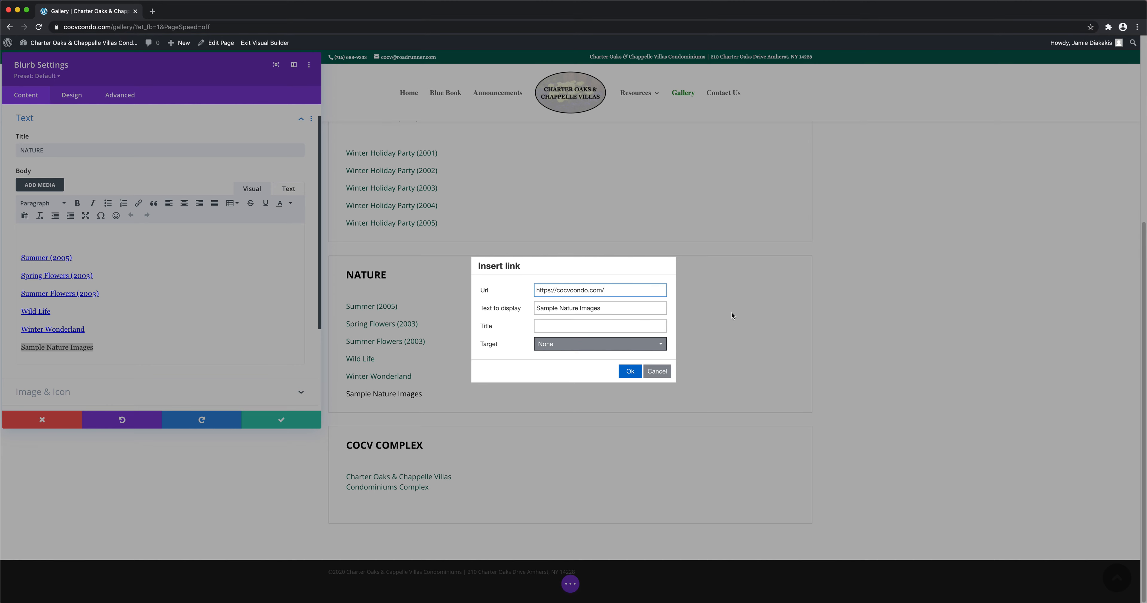
text(sample-nature-images)
drag(601, 292, 667, 293)
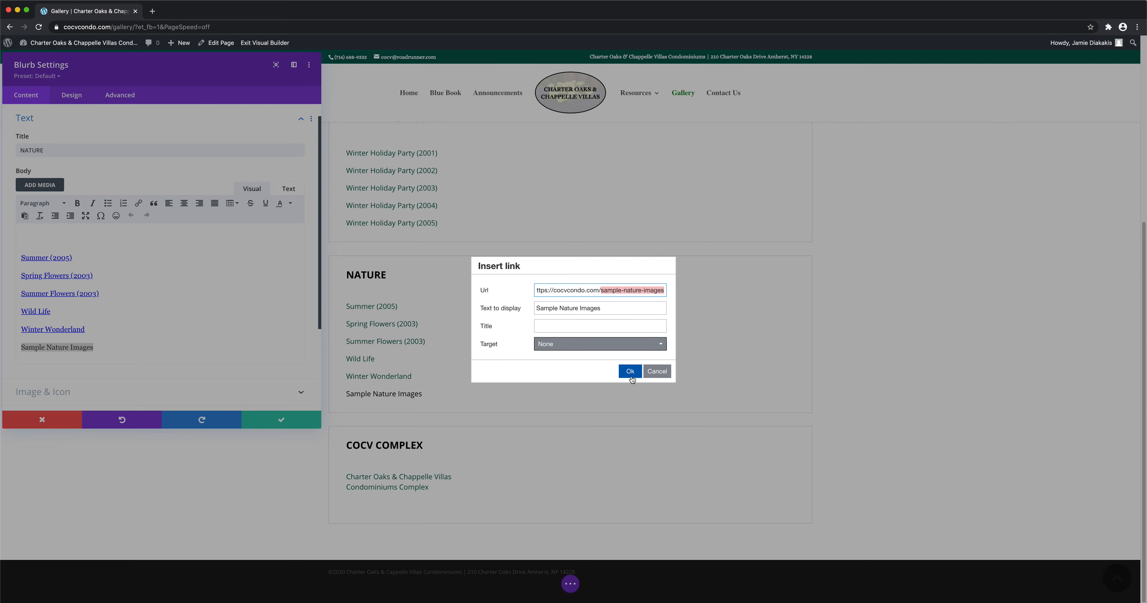
click(630, 372)
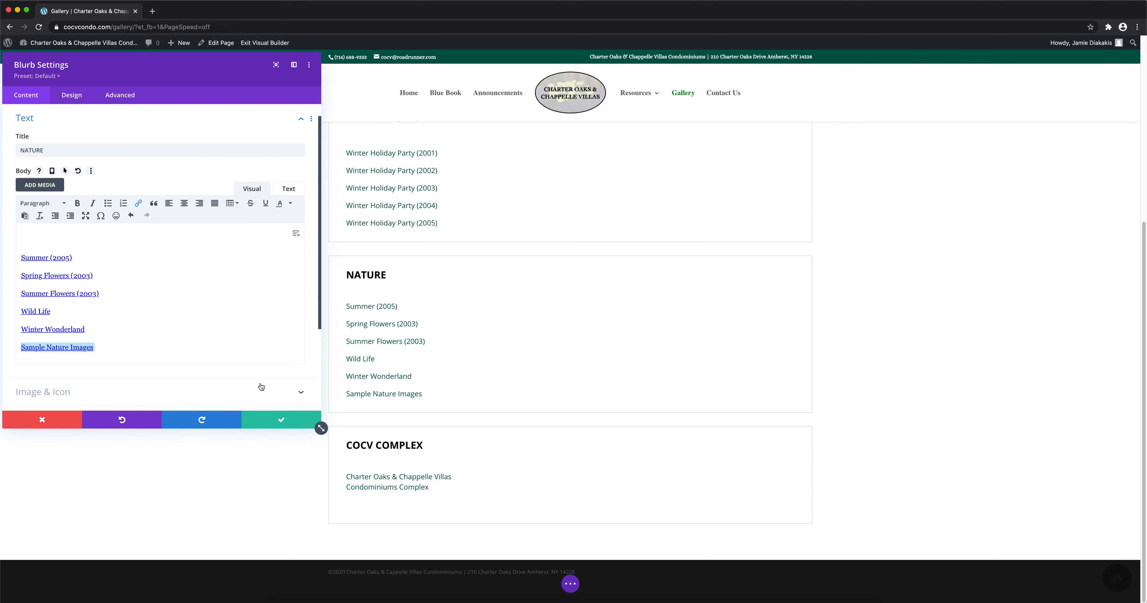
Save the NATURE blurb's settings and the Gallery page, and exit the Visual Builder.
click(285, 421)
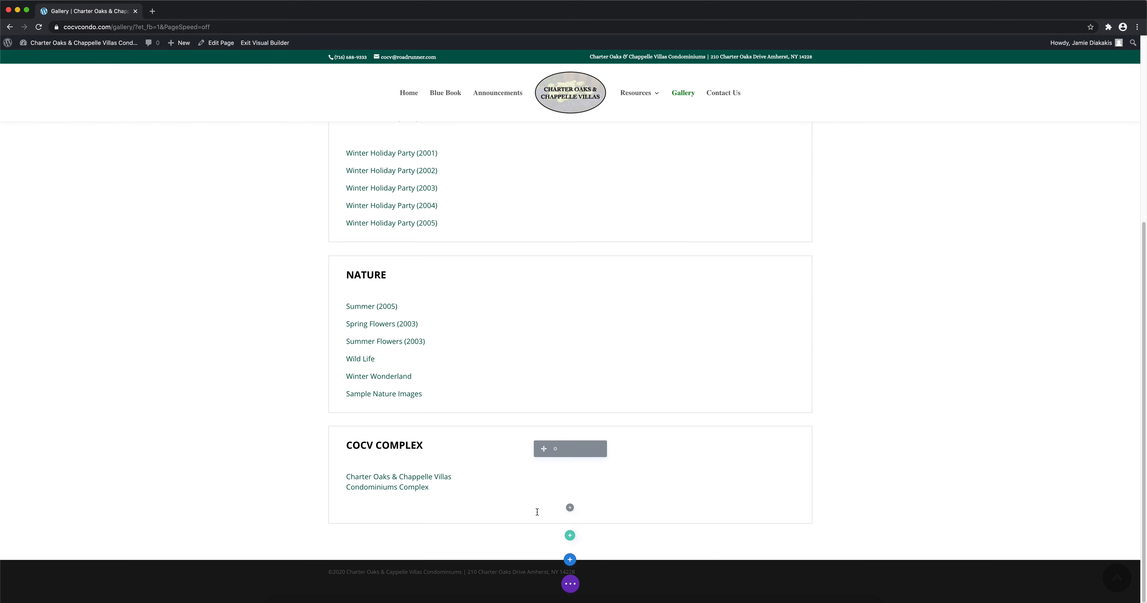
click(569, 581)
click(1109, 586)
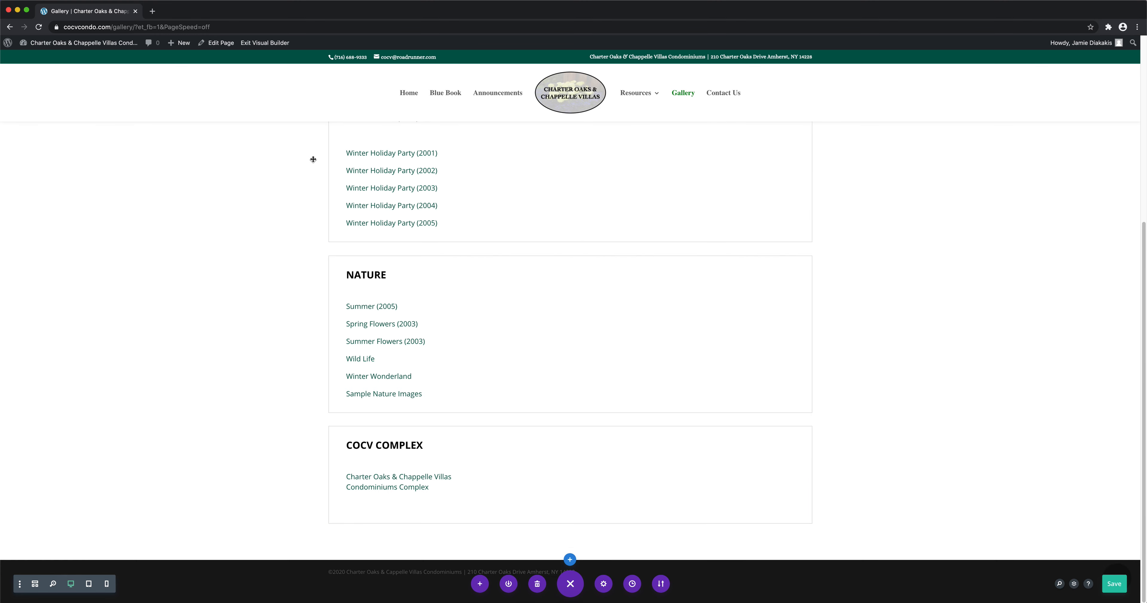
click(263, 43)
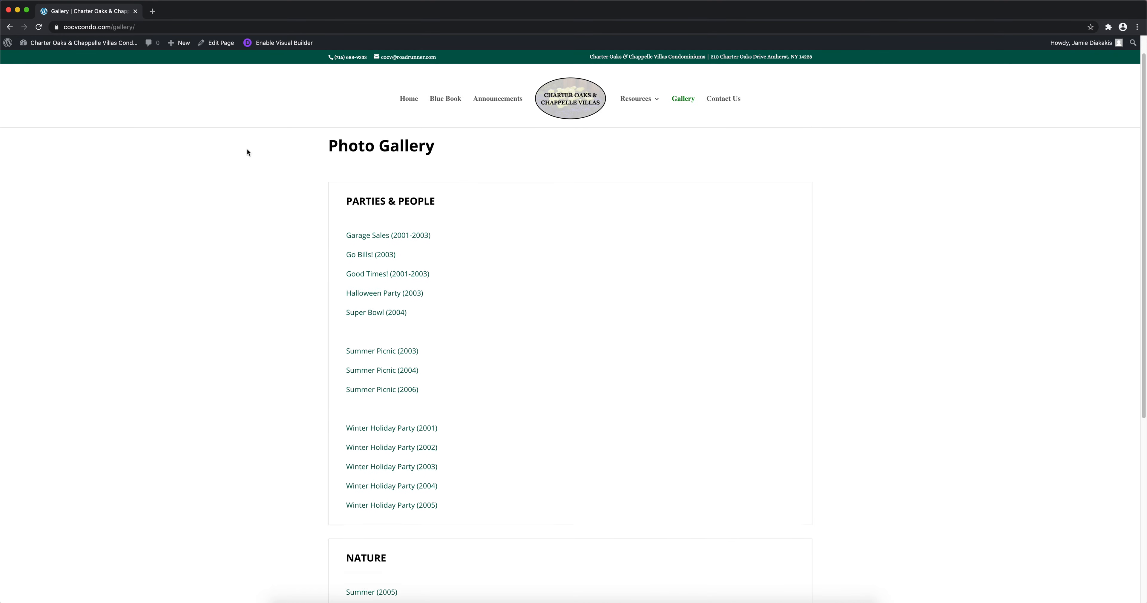
Open the Sample Nature Images page through its link in the Gallery page's NATURE section and enable the Visual Builder.
scroll(247, 152, down, 5)
scroll(249, 155, down, 1)
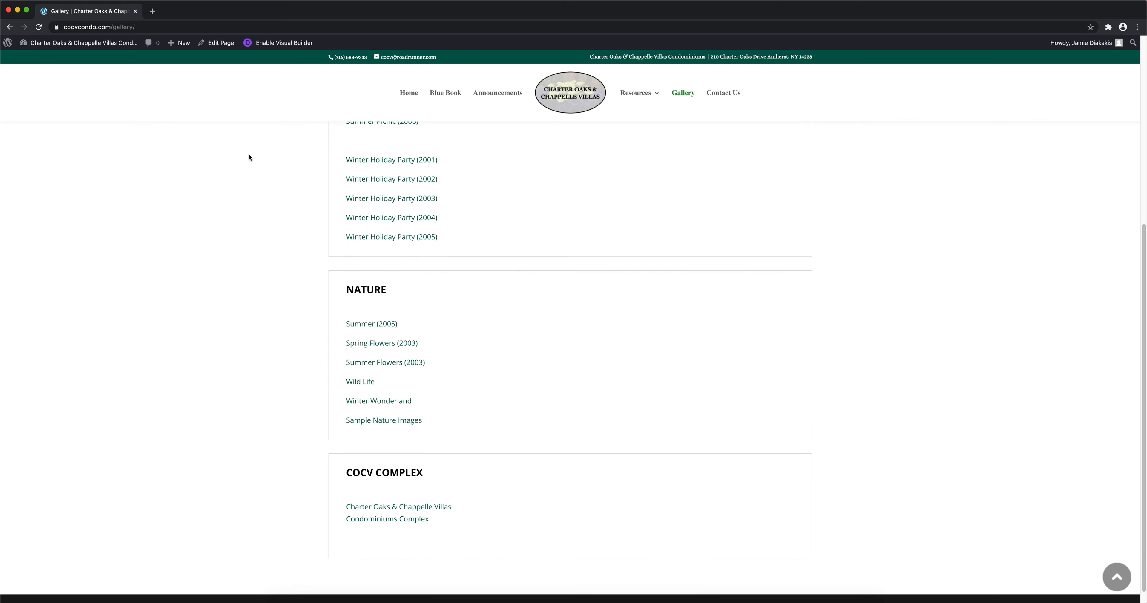
click(372, 420)
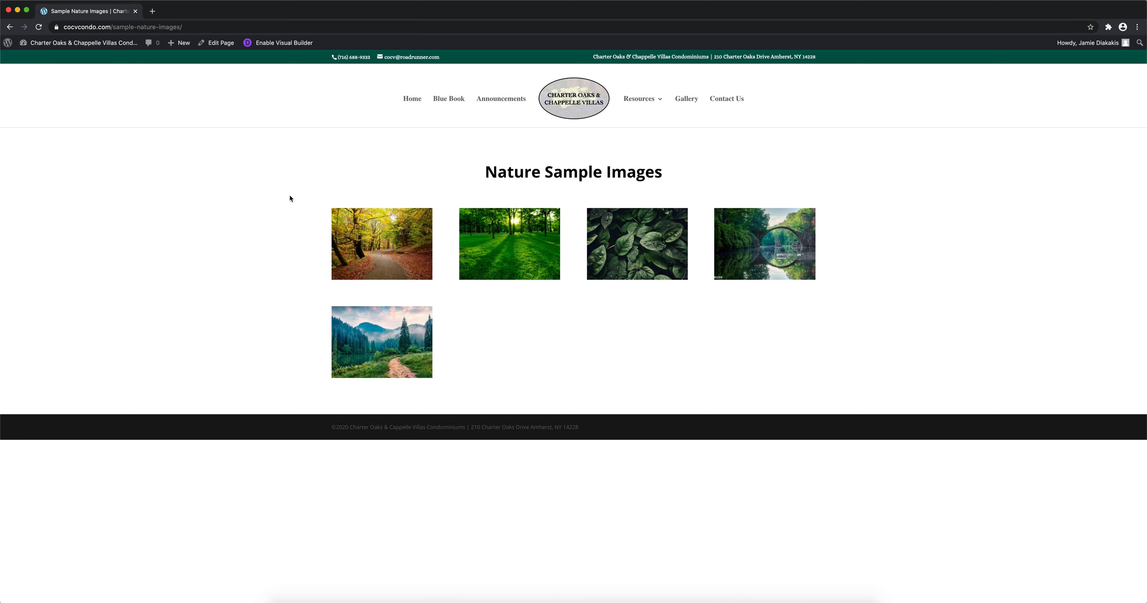
click(270, 44)
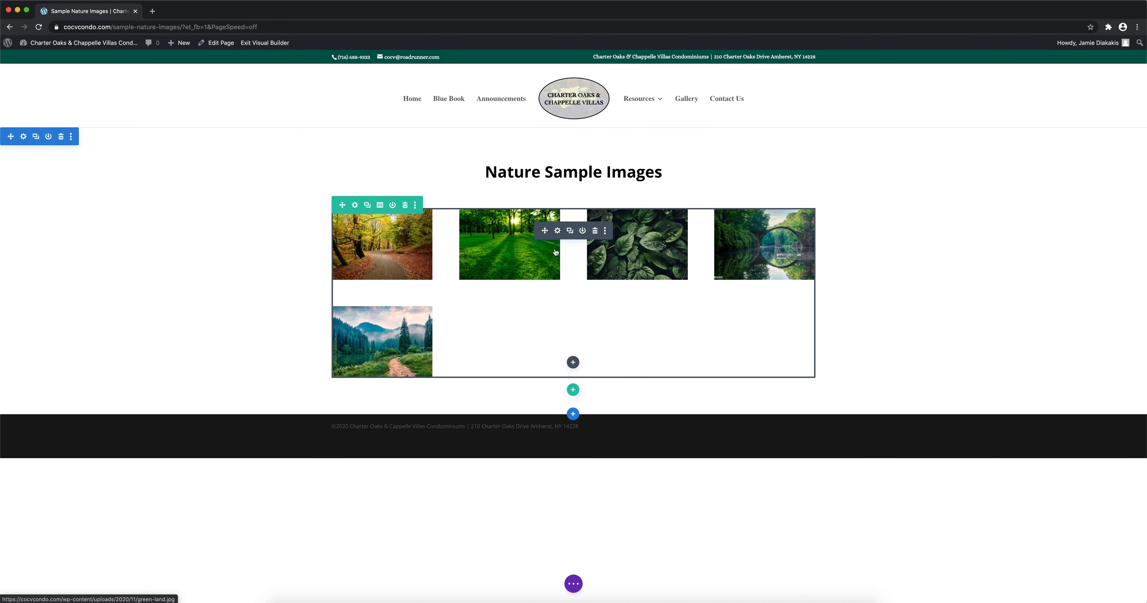
Add the flower images P1010072.jpg and P1010071.jpg from the media library to the page's Gallery module.
click(557, 230)
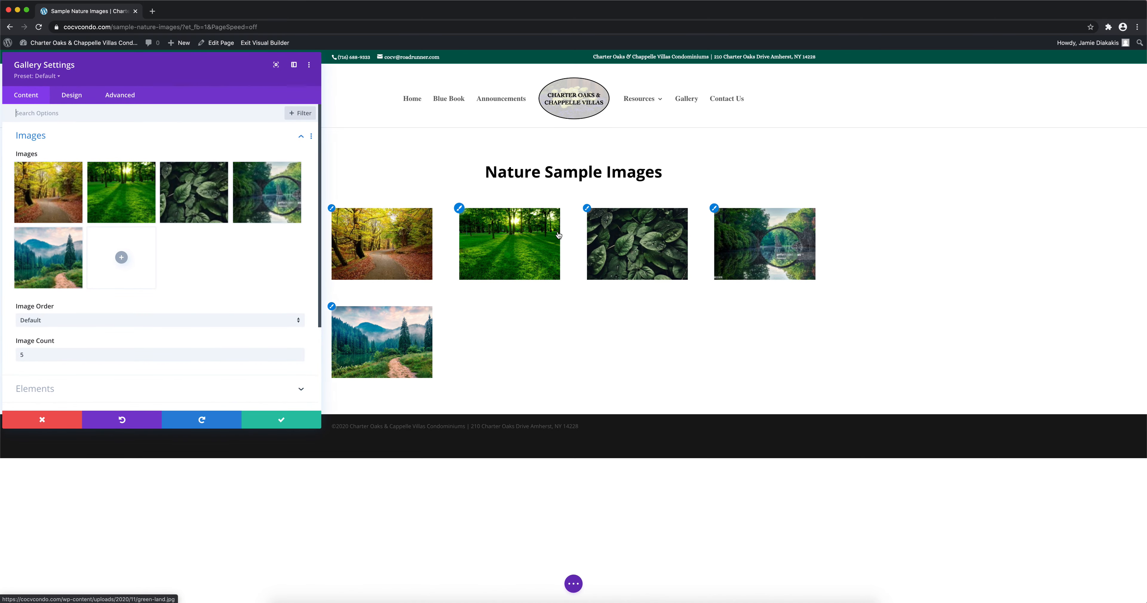
click(121, 258)
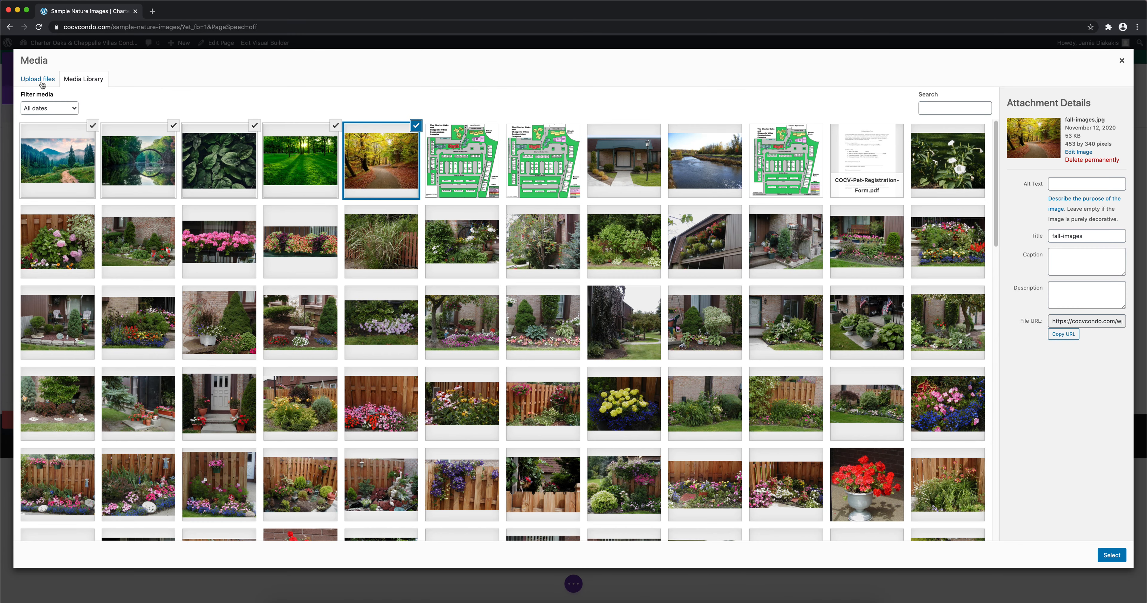
click(42, 83)
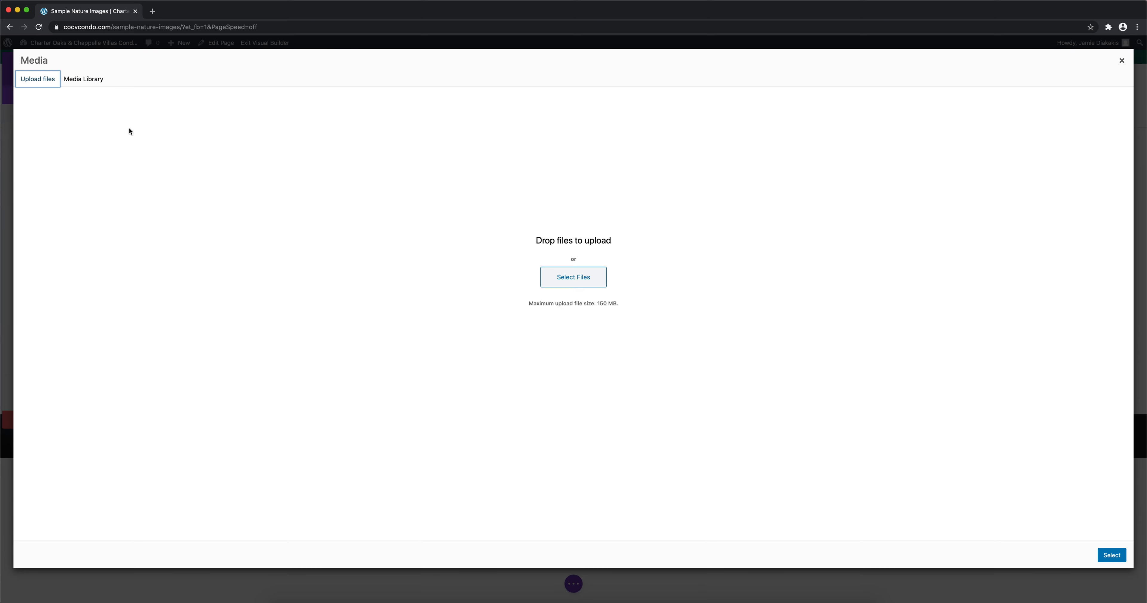
click(83, 85)
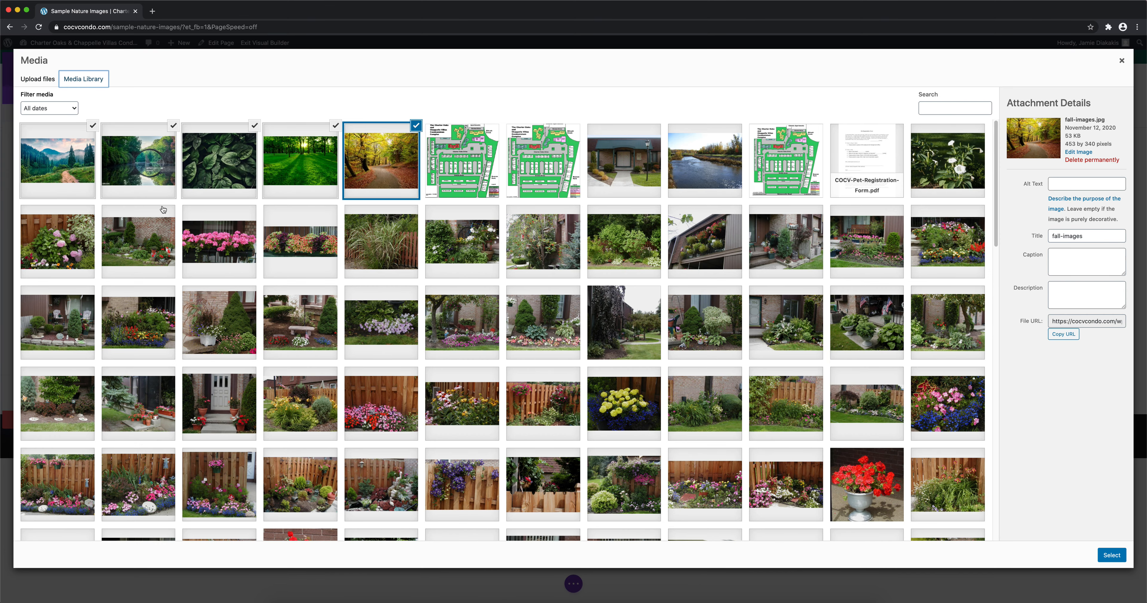
click(232, 250)
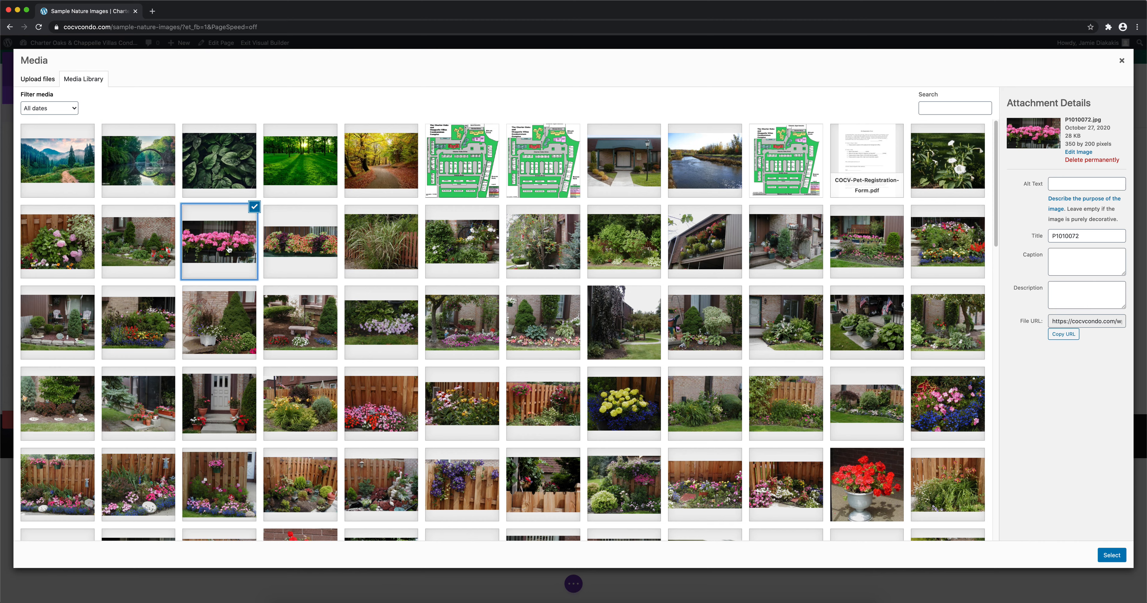
click(305, 257)
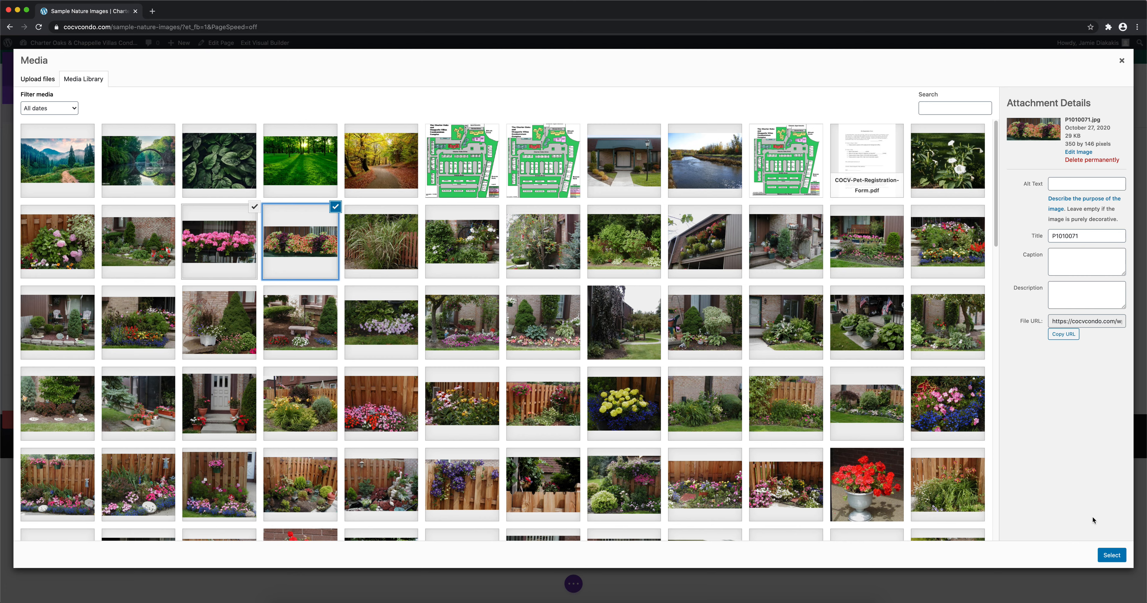
click(1107, 556)
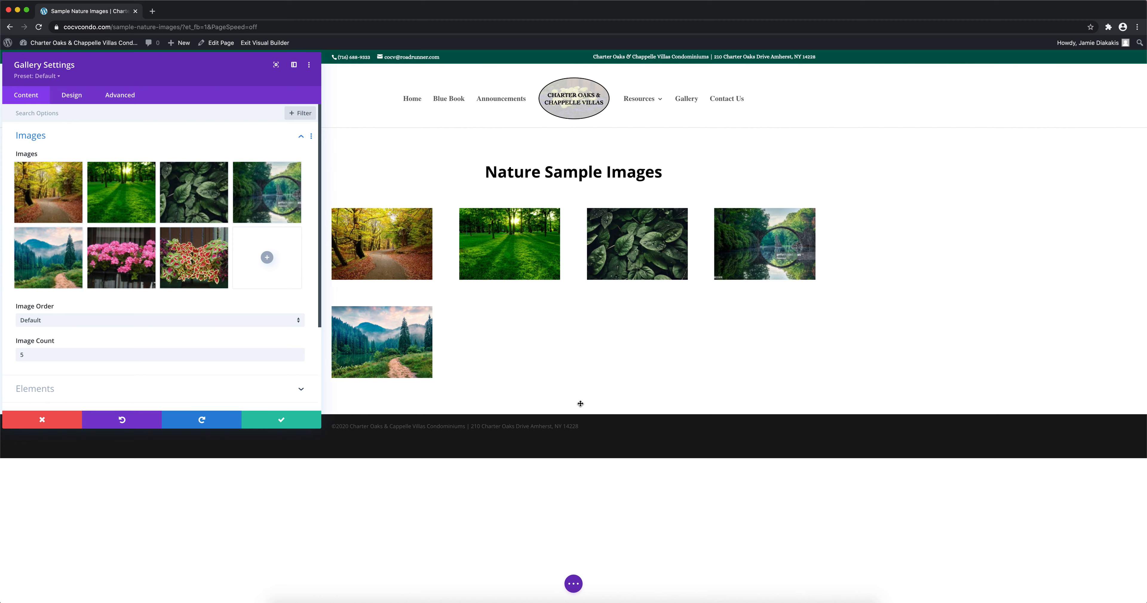
Set the Gallery module's image count to 7 and save its settings.
drag(36, 353, 13, 354)
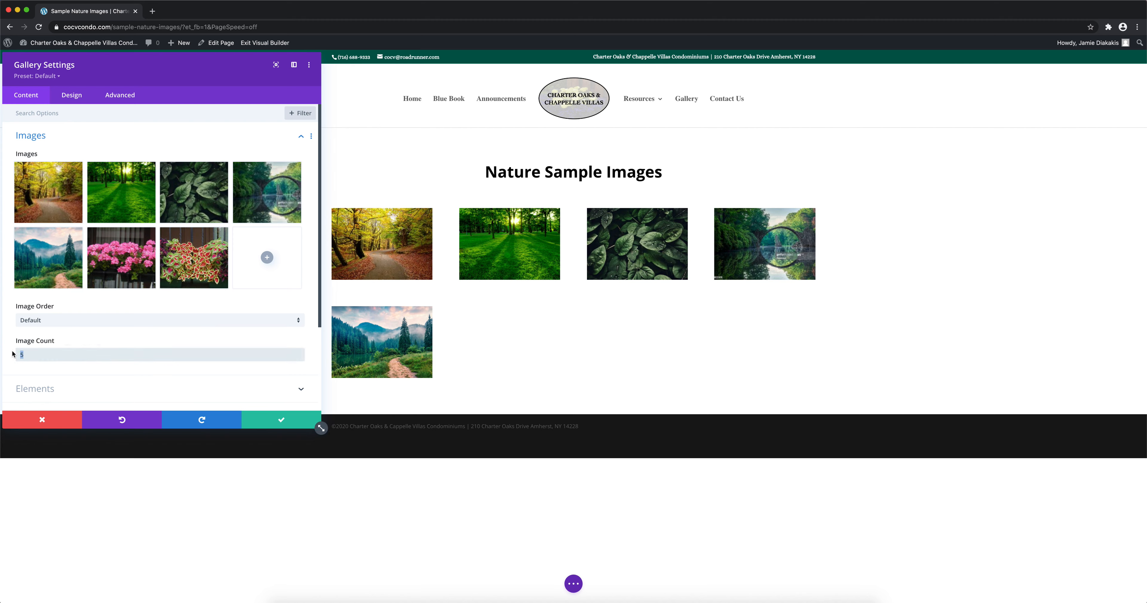
text(7)
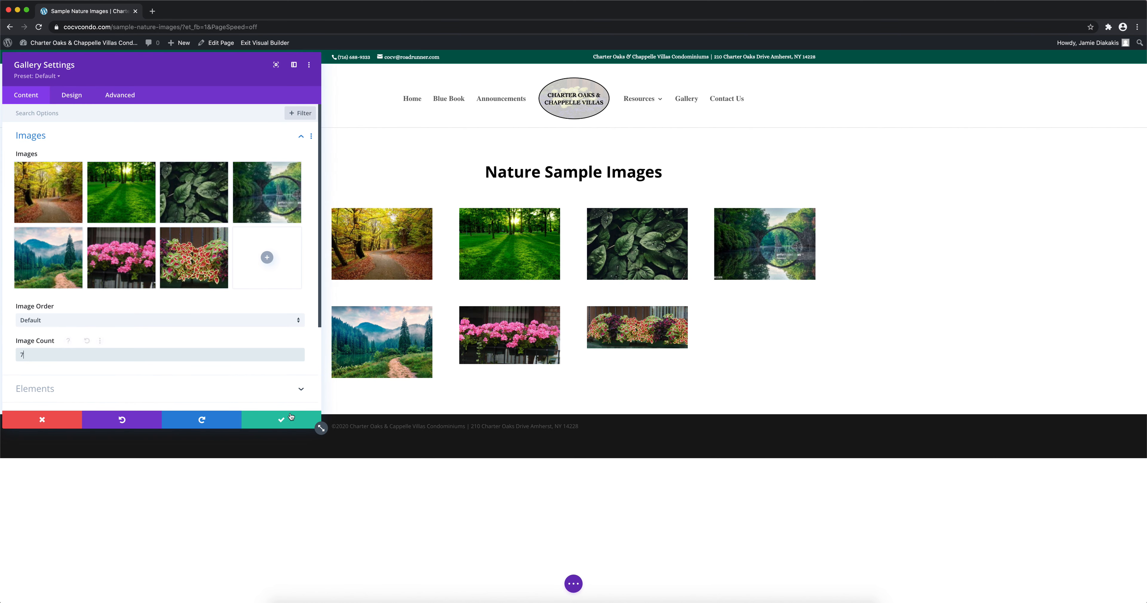
click(280, 420)
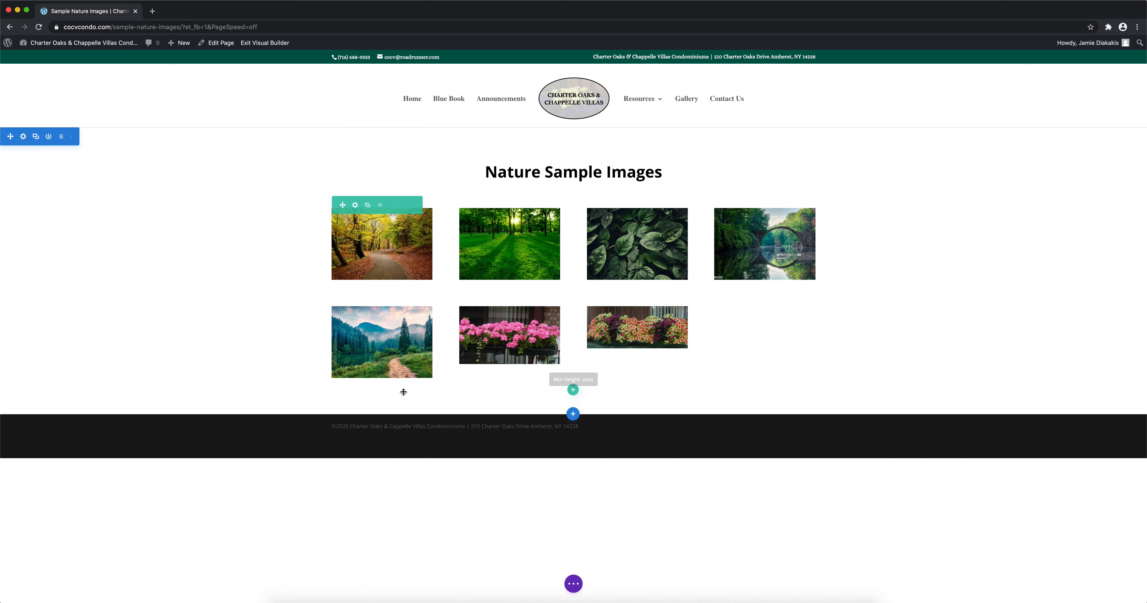
Save the Sample Nature Images page and exit the Visual Builder.
click(574, 583)
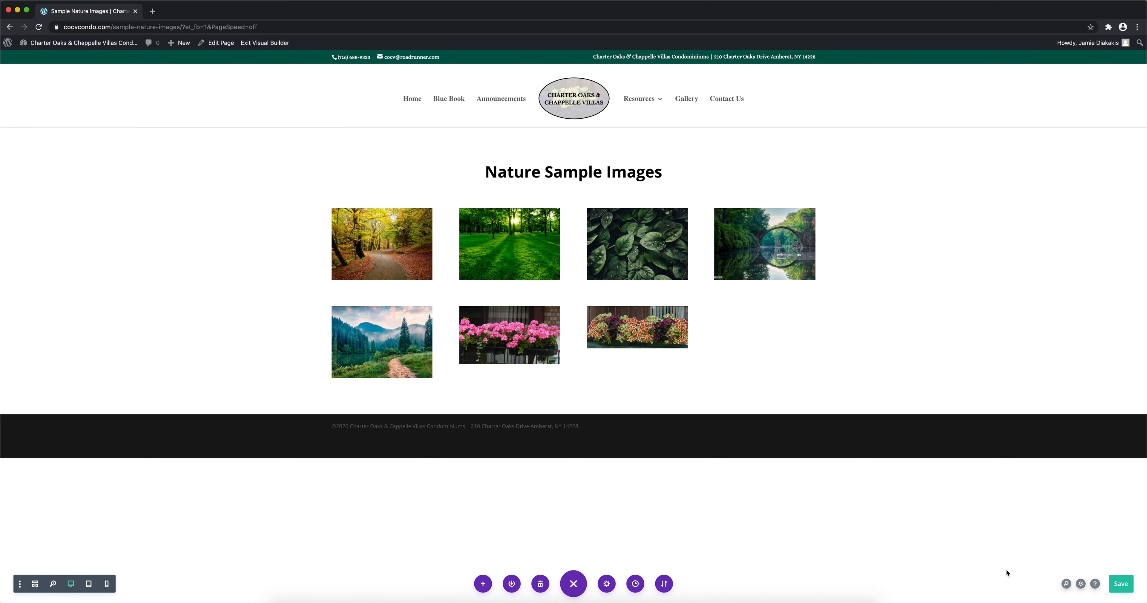
click(1119, 582)
click(252, 43)
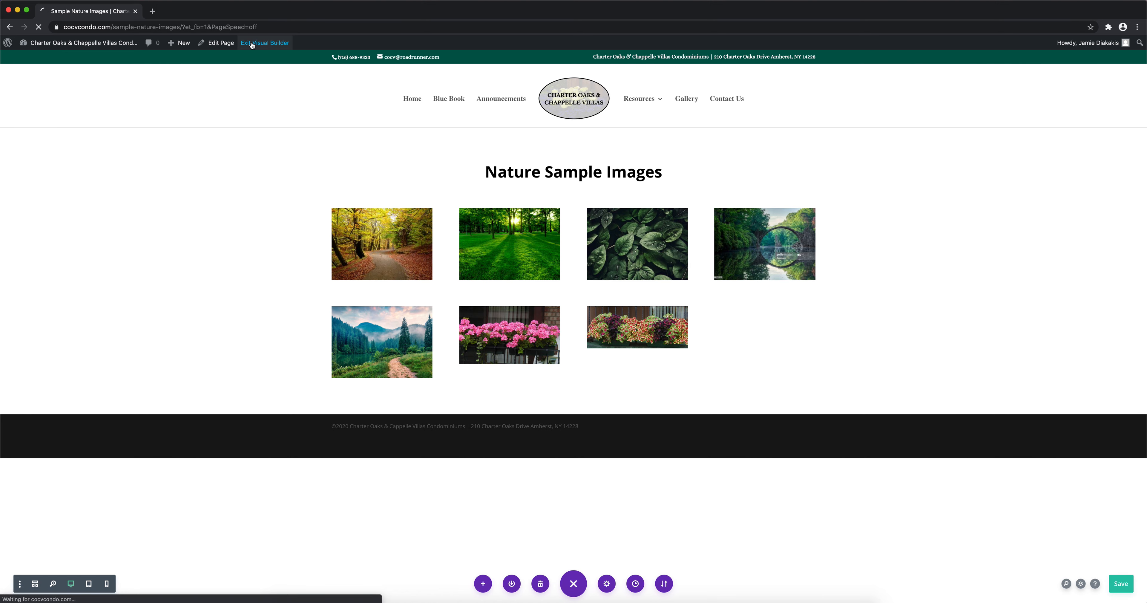